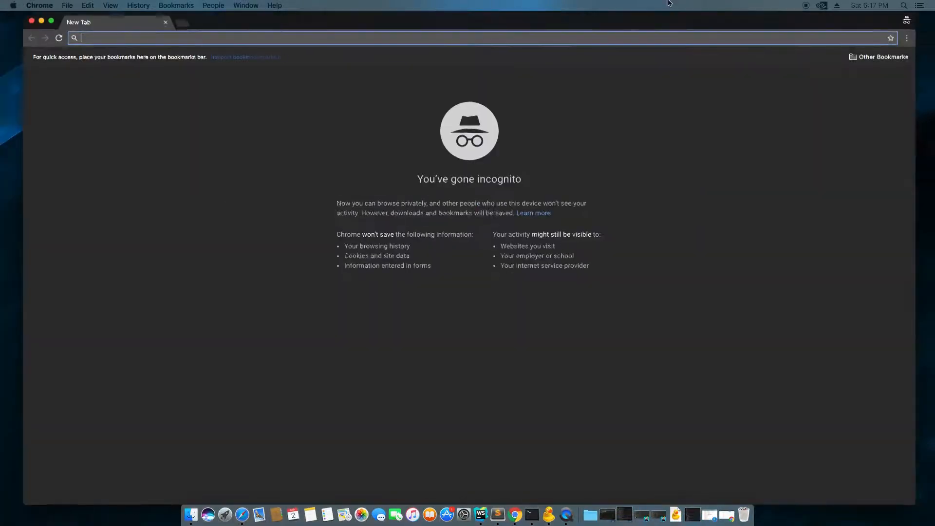
# - Load safex.io in the incognito Chrome window and nudge the window left
pyautogui.write('safex.io')
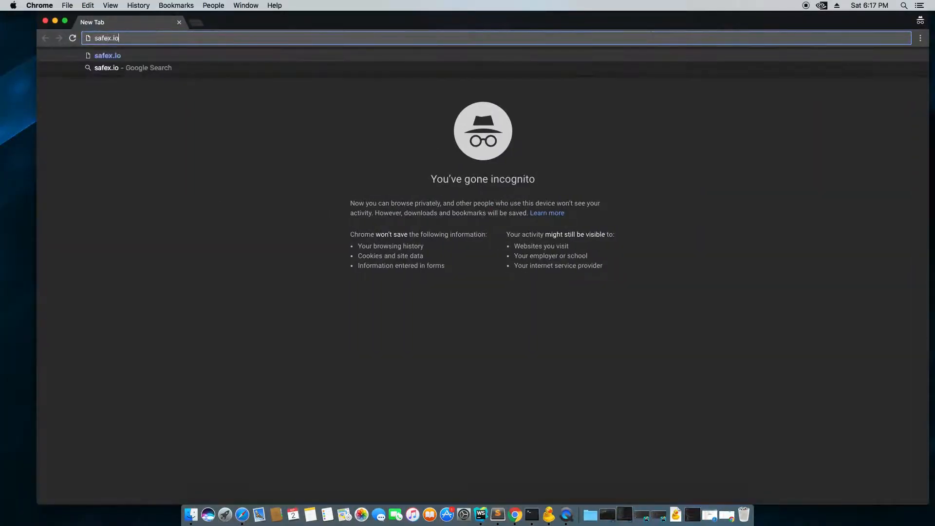
pyautogui.press('Return')
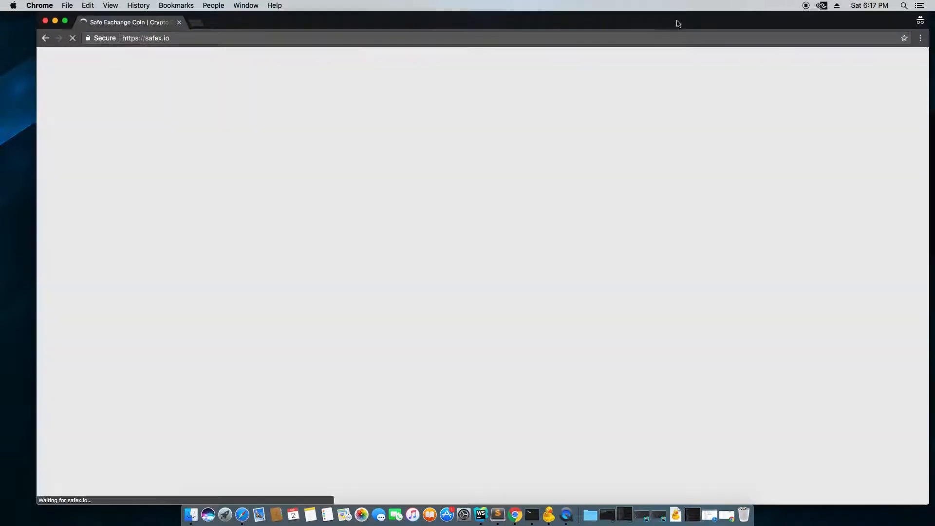
pyautogui.moveTo(678, 22); pyautogui.dragTo(669, 22)
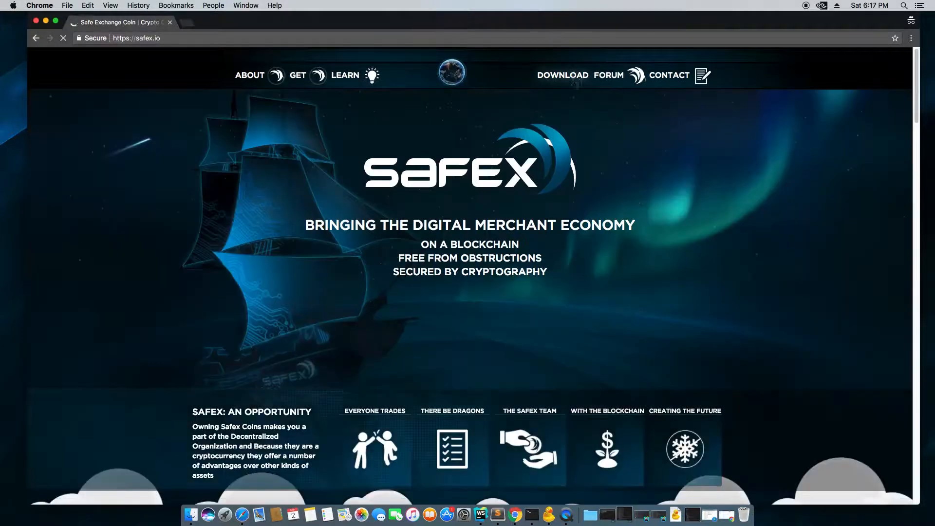
# - Start downloading the OS X wallet from the DOWNLOAD menu and scroll down the homepage
pyautogui.click(586, 82)
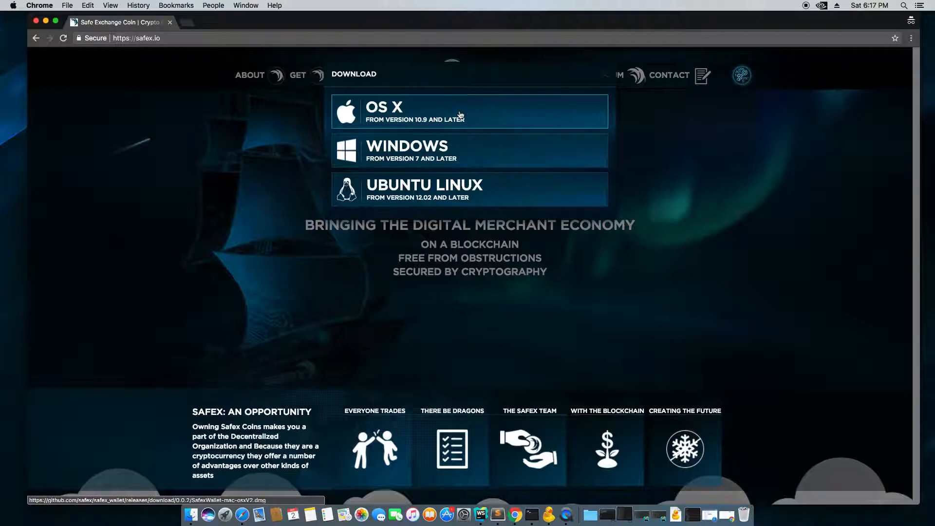
pyautogui.click(453, 118)
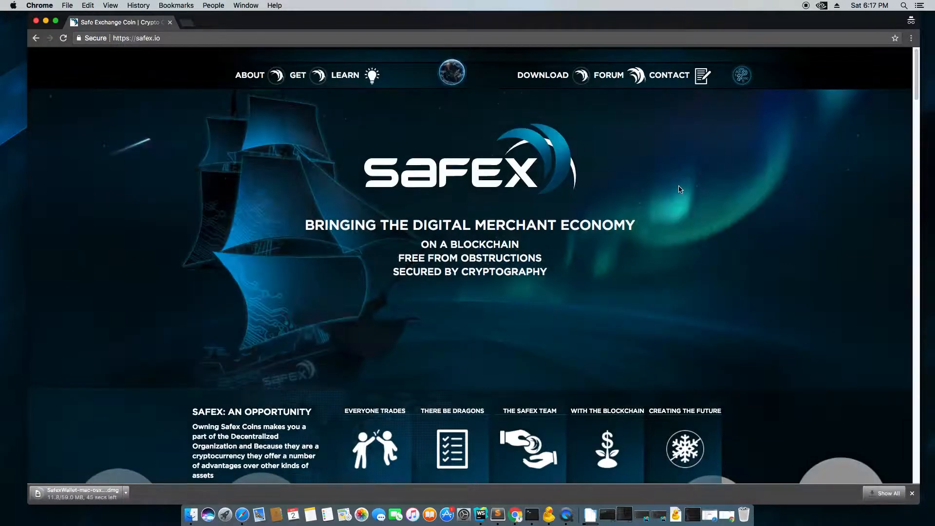
pyautogui.scroll(-3, 678, 189)
pyautogui.scroll(-20, 679, 189)
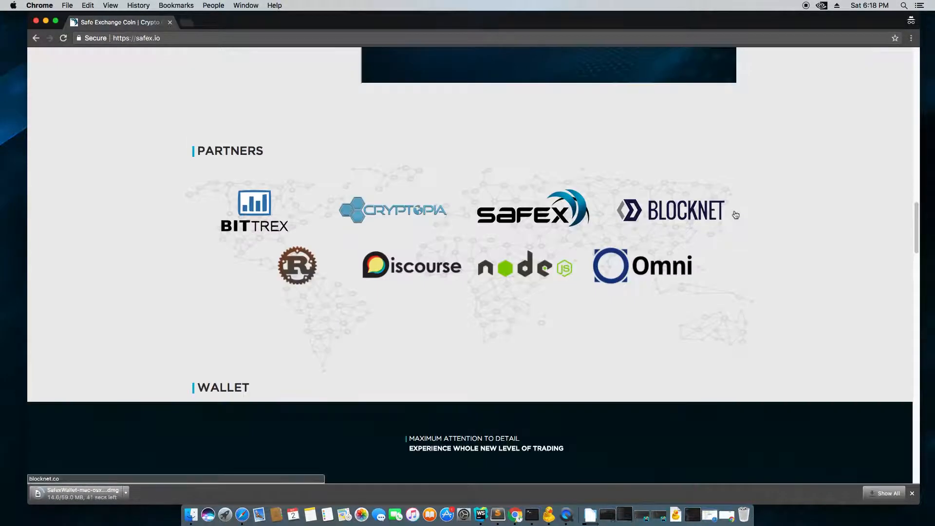
pyautogui.scroll(-7, 660, 193)
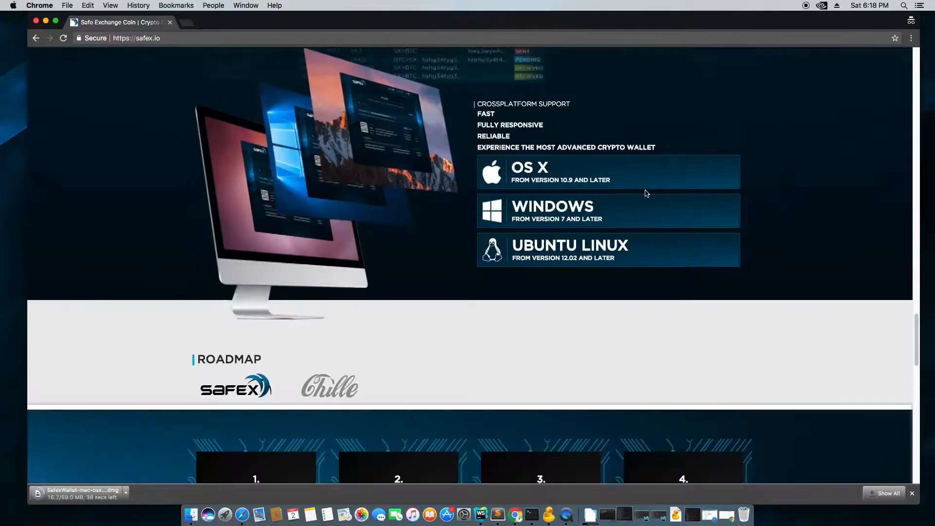
pyautogui.scroll(15, 647, 192)
# - Scroll through the rest of the homepage and open the LEARN education page
pyautogui.scroll(-8, 646, 192)
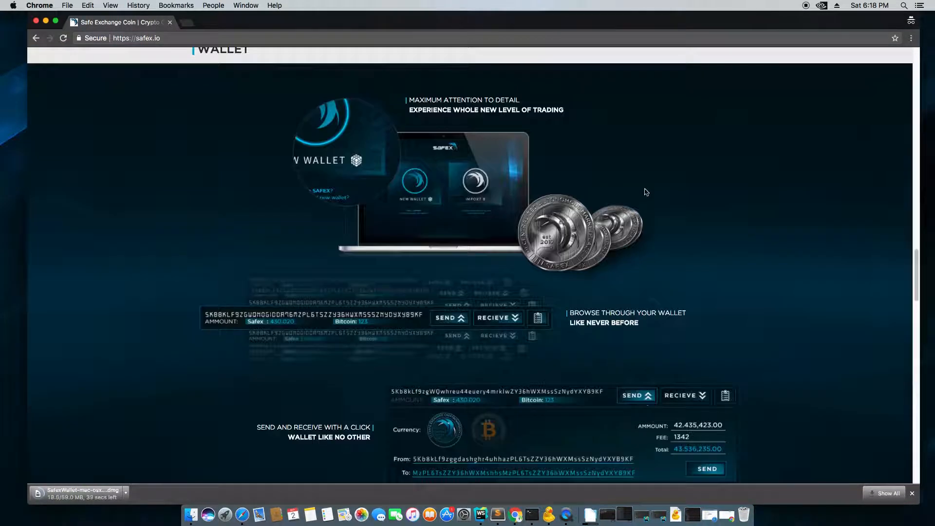
pyautogui.scroll(-5, 645, 190)
pyautogui.scroll(-4, 645, 185)
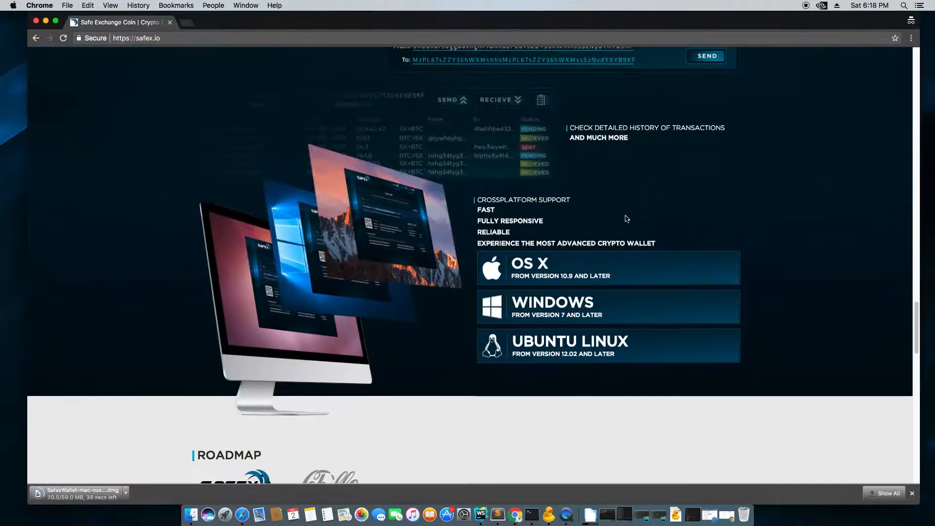
pyautogui.scroll(20, 581, 238)
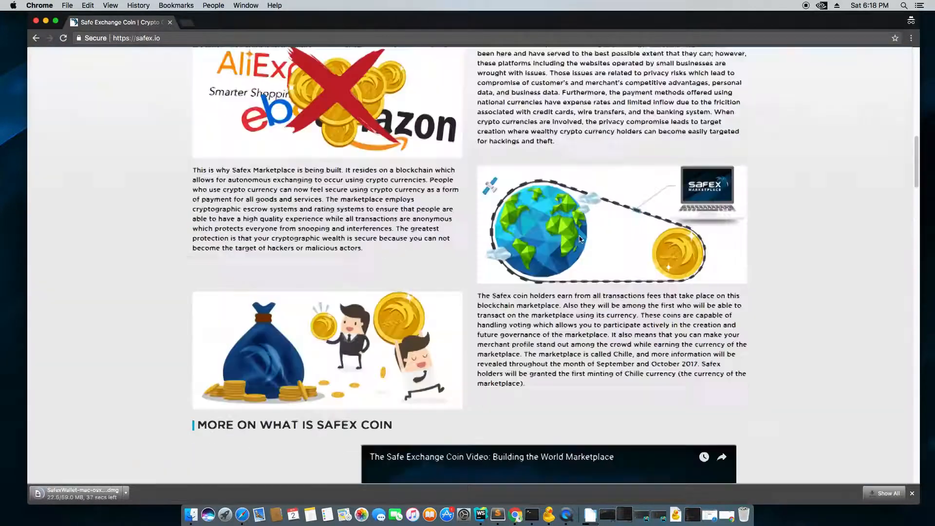
pyautogui.scroll(15, 580, 238)
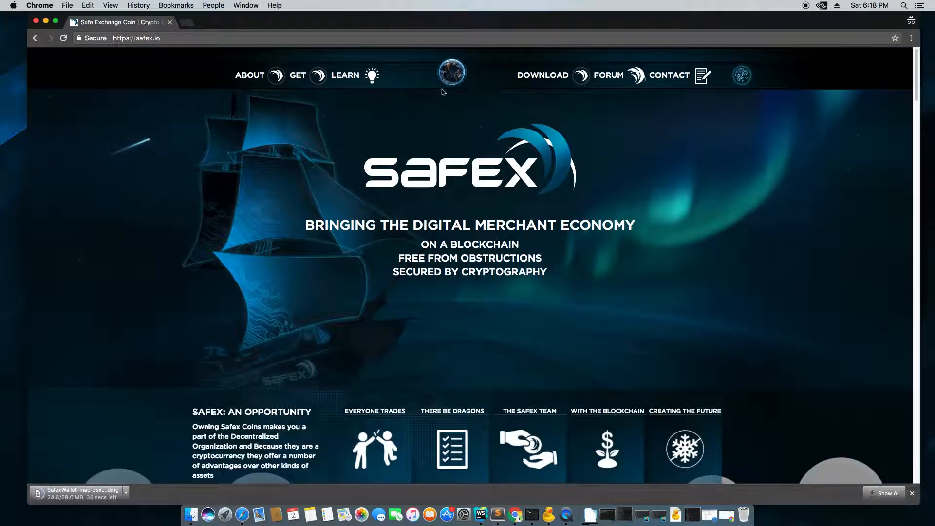
pyautogui.click(346, 75)
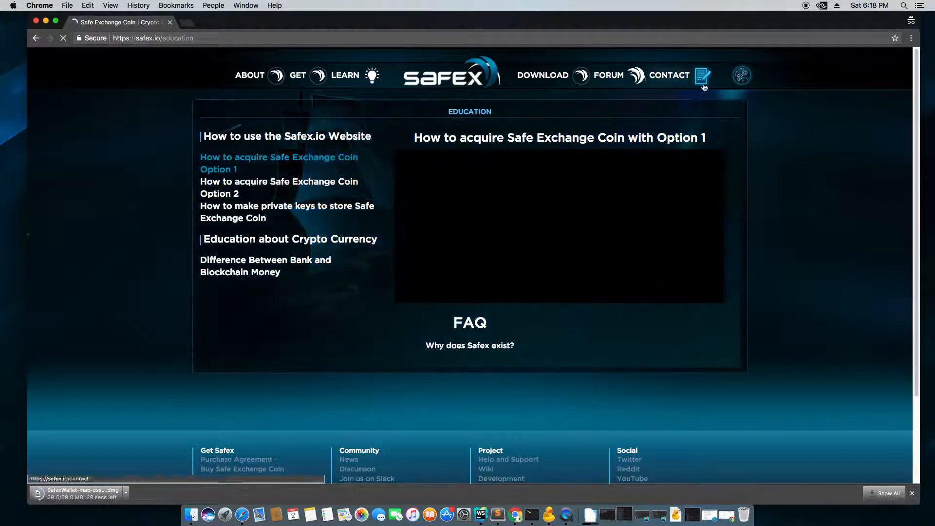
# - Visit the key-pair generator, contact and buy pages, proceeding to payment for 10000 SAFEX
pyautogui.click(741, 75)
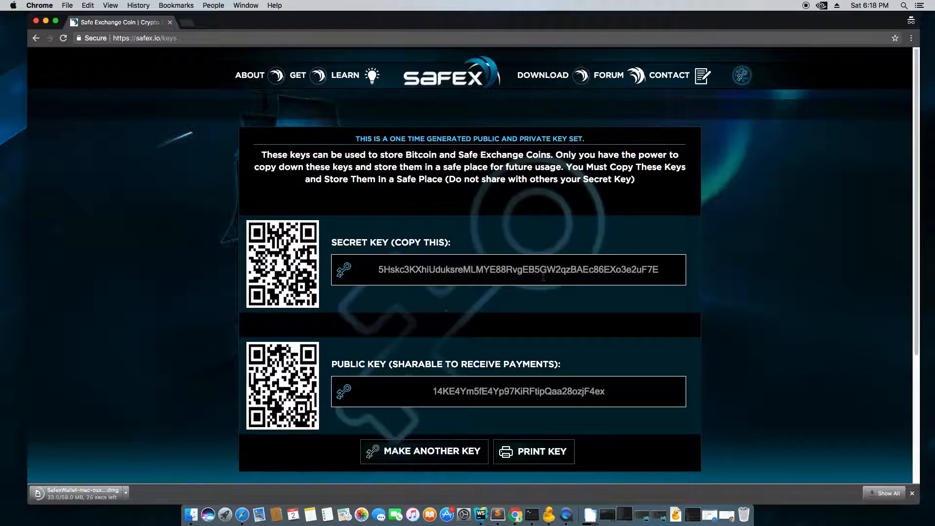
pyautogui.doubleClick(535, 394)
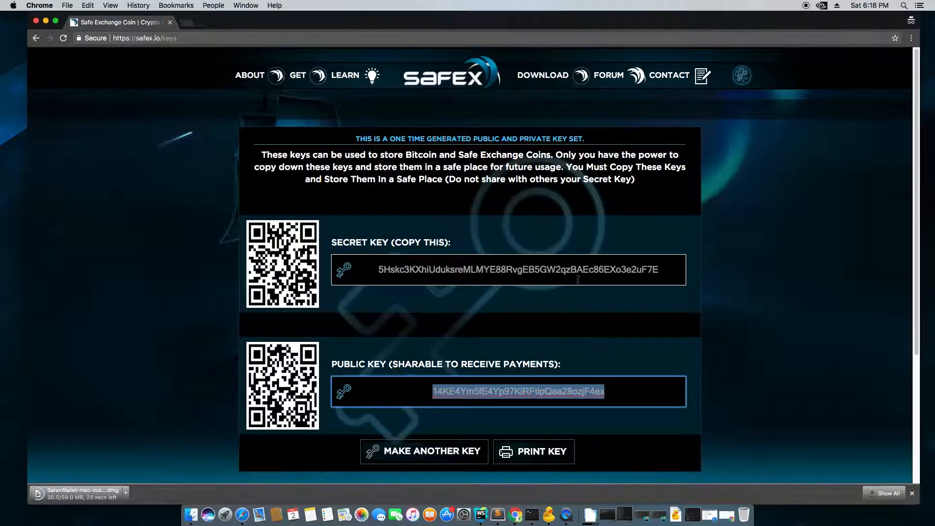
pyautogui.click(687, 79)
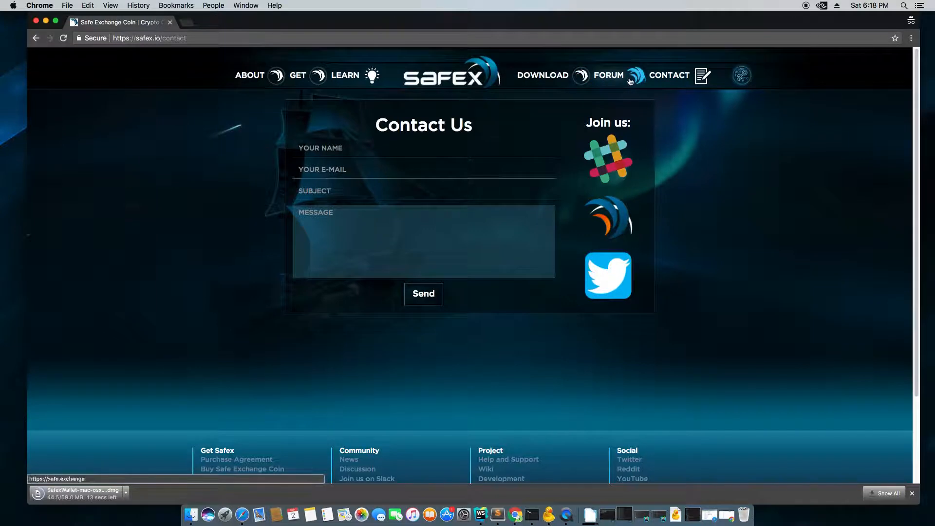
pyautogui.click(326, 79)
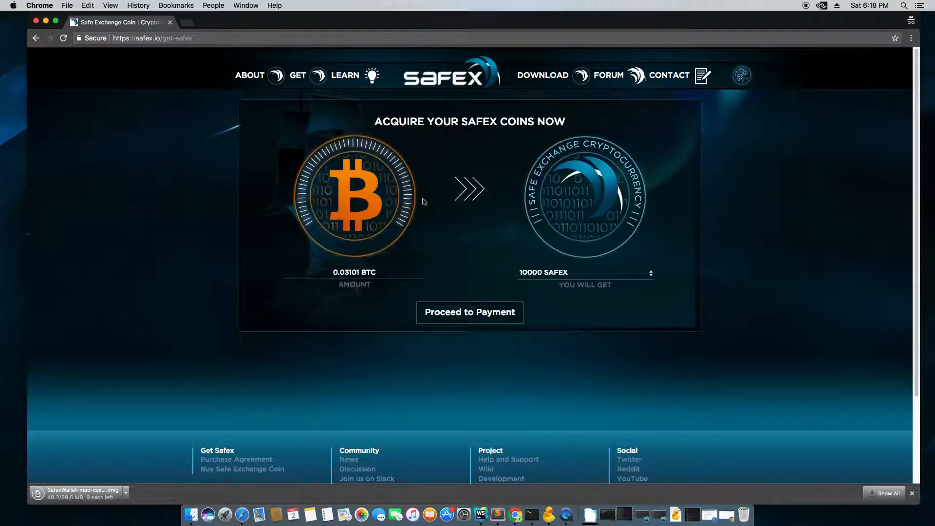
pyautogui.click(468, 313)
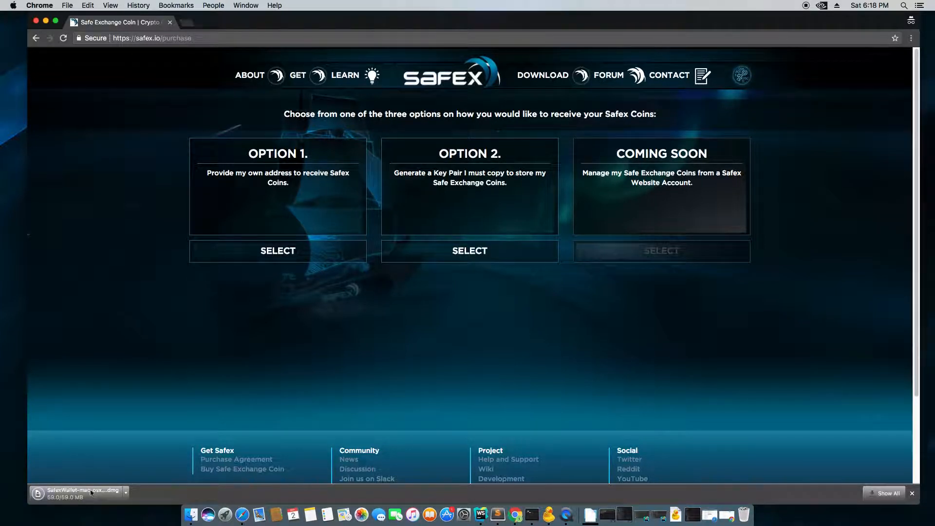
# - Open SafexWallet-mac-osxV2.dmg from the download shelf and close the Chrome window
pyautogui.moveTo(272, 22)
pyautogui.mouseDown()
pyautogui.moveTo(244, 24)
pyautogui.moveTo(262, 17)
pyautogui.mouseUp()
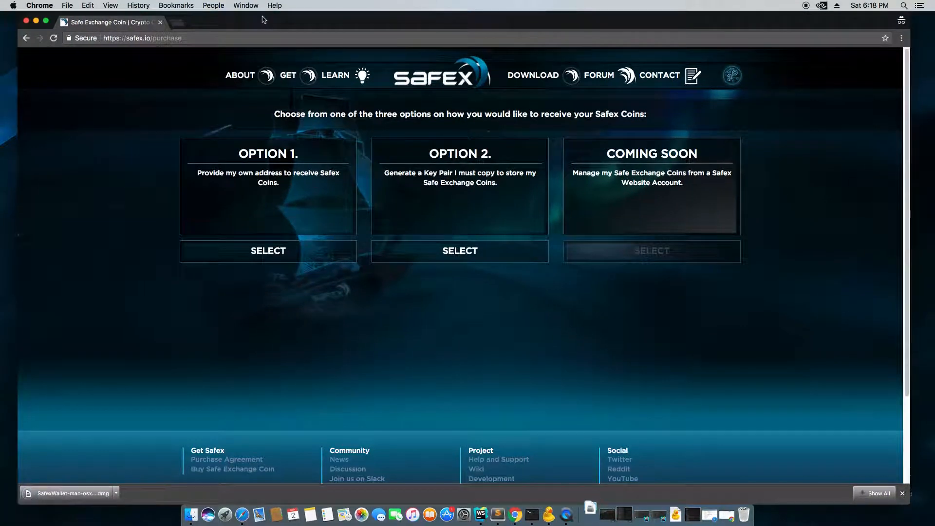
pyautogui.click(93, 493)
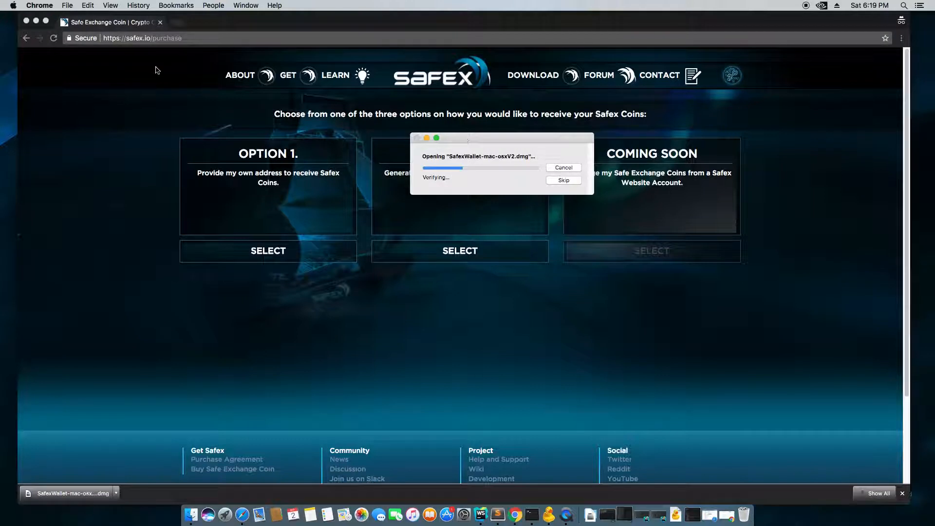
pyautogui.click(26, 21)
pyautogui.moveTo(486, 139); pyautogui.dragTo(502, 136)
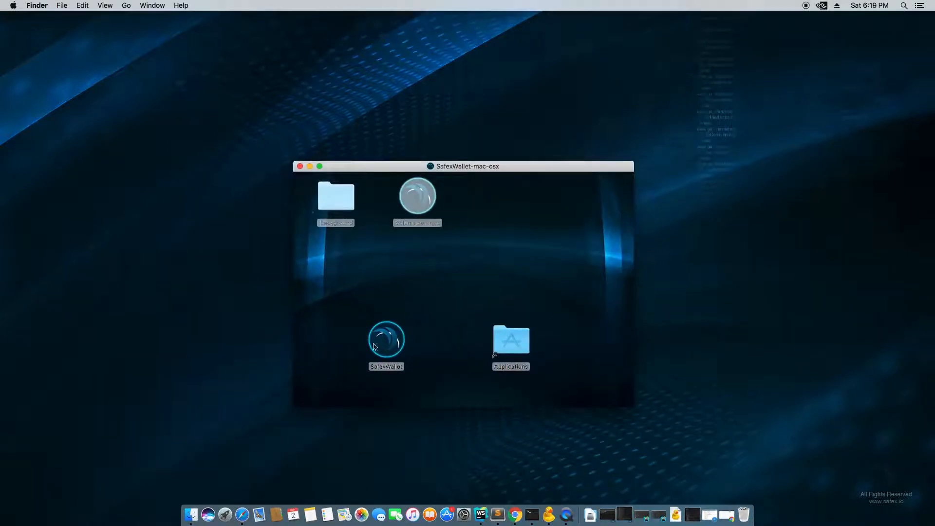
# - Copy SafexWallet from the disk image into the Applications folder
pyautogui.moveTo(394, 344); pyautogui.dragTo(504, 341)
pyautogui.click(427, 335)
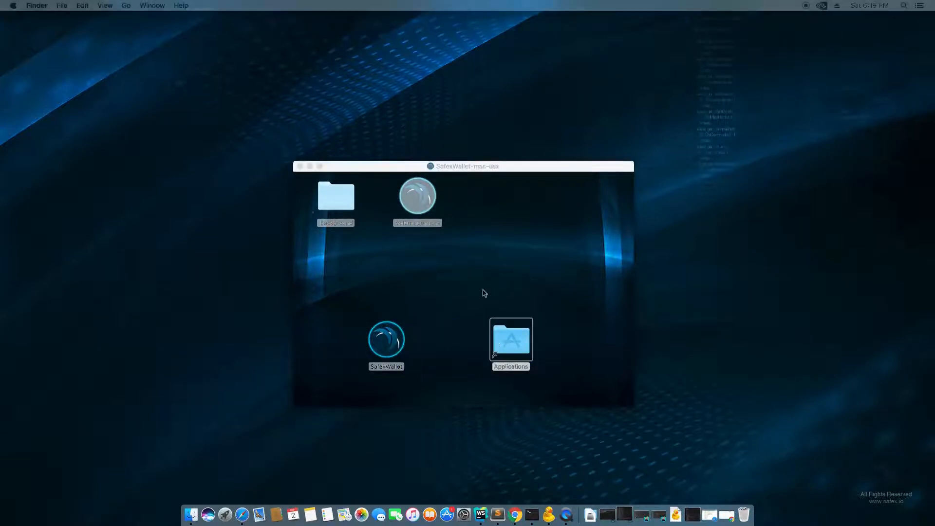
pyautogui.moveTo(0, 226); pyautogui.dragTo(341, 216)
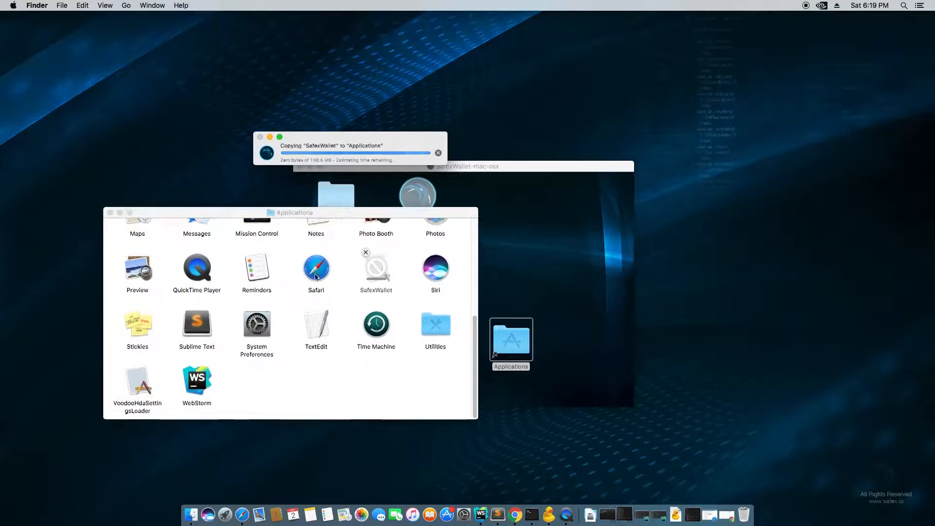
pyautogui.scroll(5, 315, 278)
pyautogui.scroll(2, 314, 278)
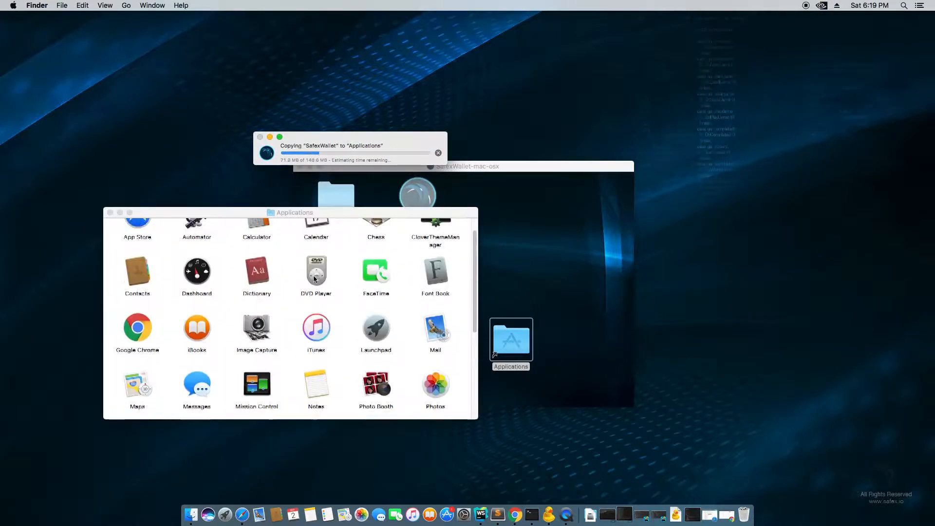
pyautogui.scroll(-5, 314, 273)
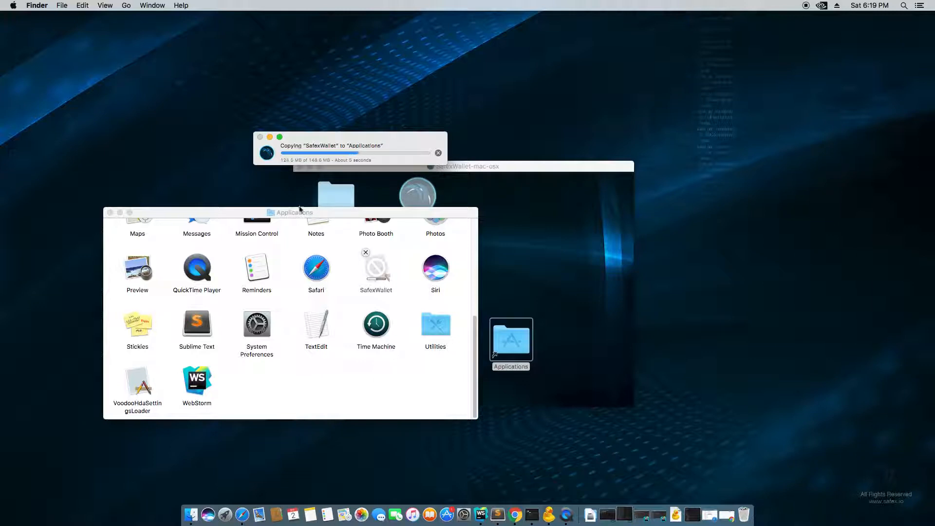
pyautogui.moveTo(341, 212); pyautogui.dragTo(392, 195)
pyautogui.scroll(2, 343, 259)
pyautogui.scroll(4, 343, 256)
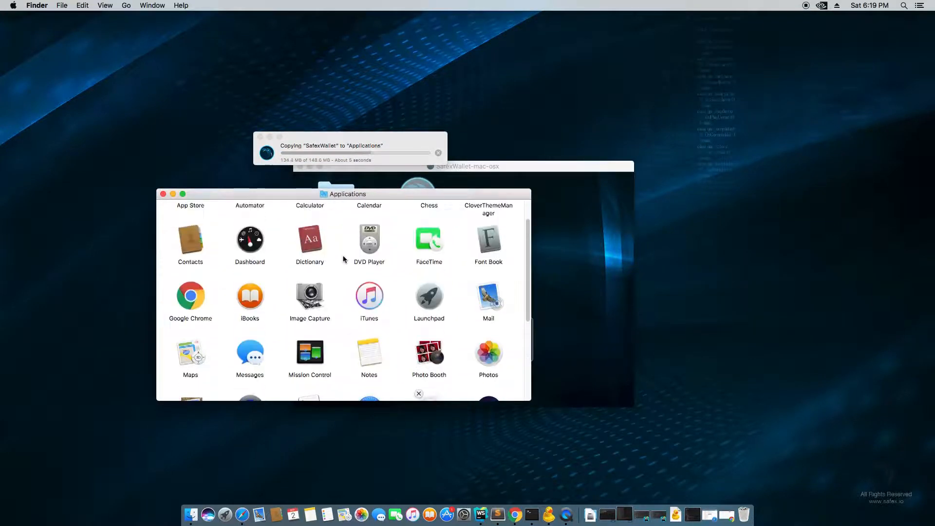
pyautogui.scroll(-6, 345, 268)
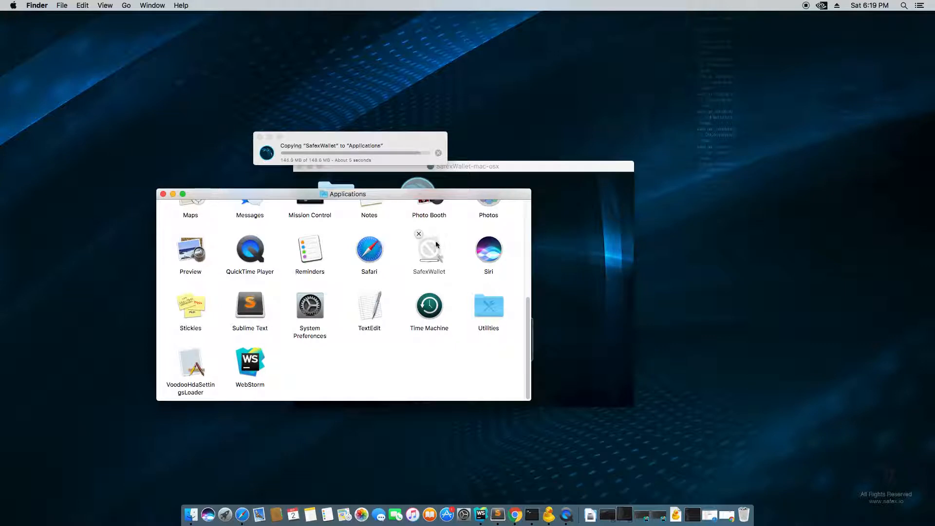
# - Close the SafexWallet disk image window and launch SafexWallet from Applications
pyautogui.click(430, 256)
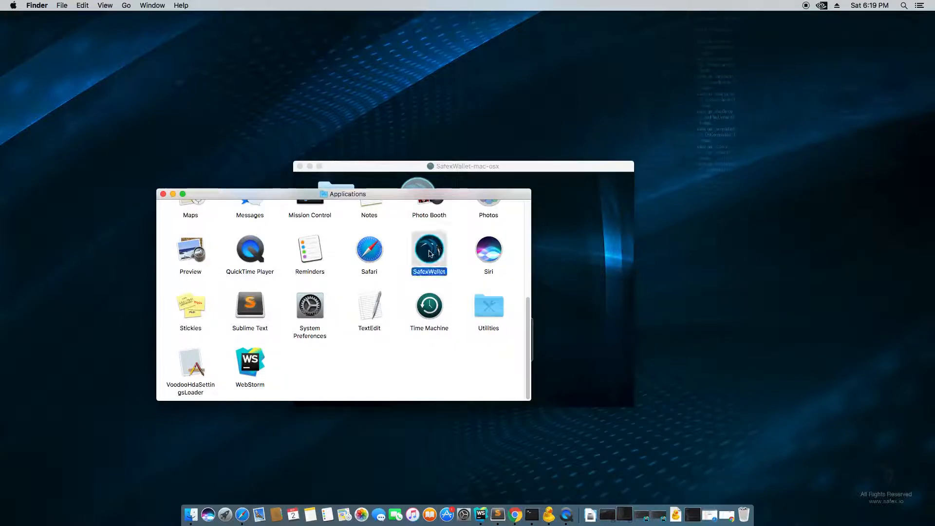
pyautogui.moveTo(471, 166); pyautogui.dragTo(560, 142)
pyautogui.click(389, 140)
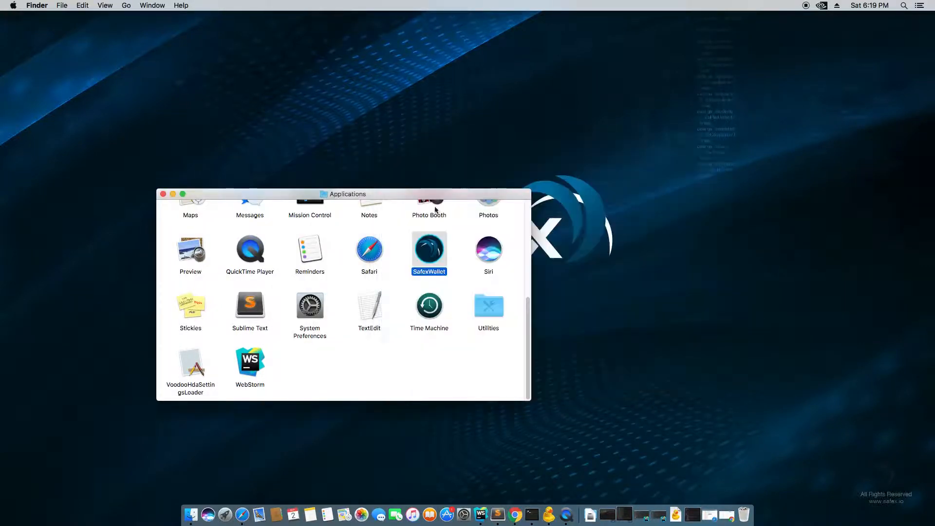
pyautogui.doubleClick(429, 255)
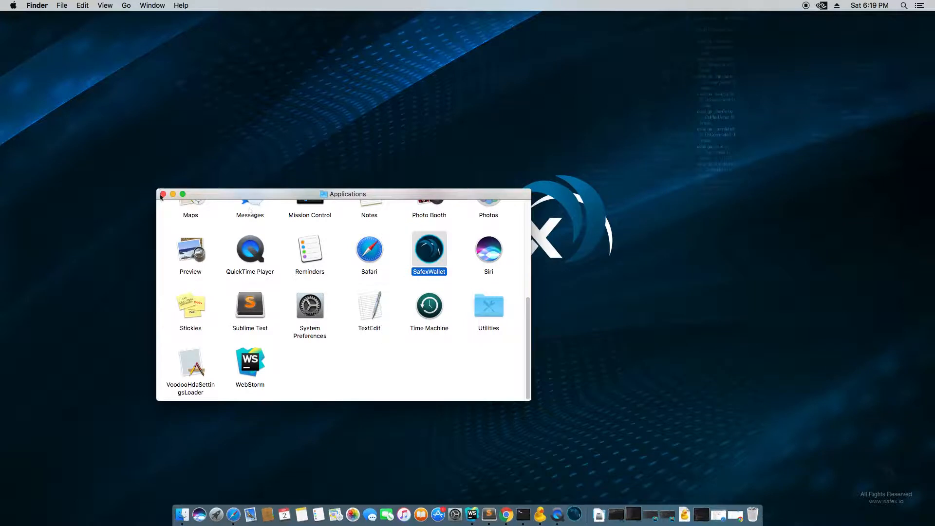
# - Launch SafexWallet and approve the downloaded-from-Internet warning with Open
pyautogui.click(163, 195)
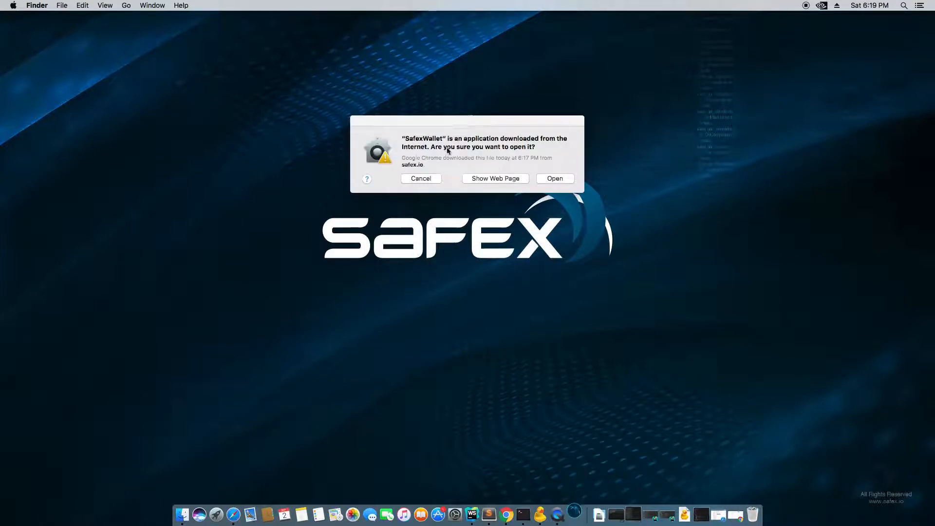
pyautogui.click(557, 179)
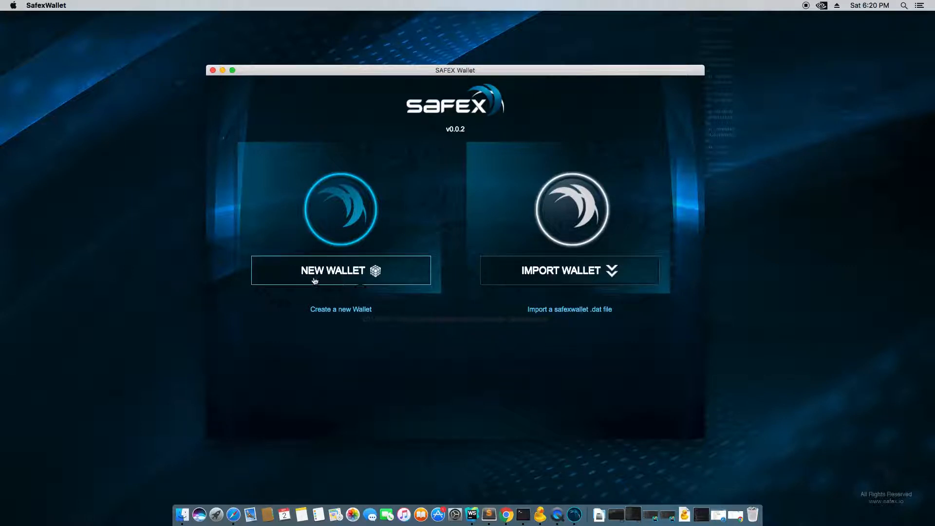
# - Create a new wallet with a chosen password entered and repeated in both fields
pyautogui.click(351, 274)
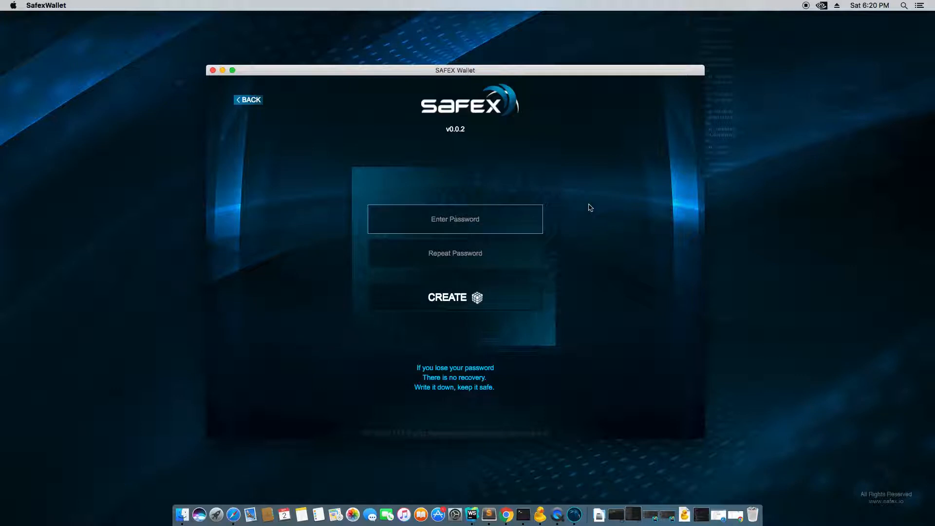
pyautogui.write('12345')
pyautogui.press('Tab')
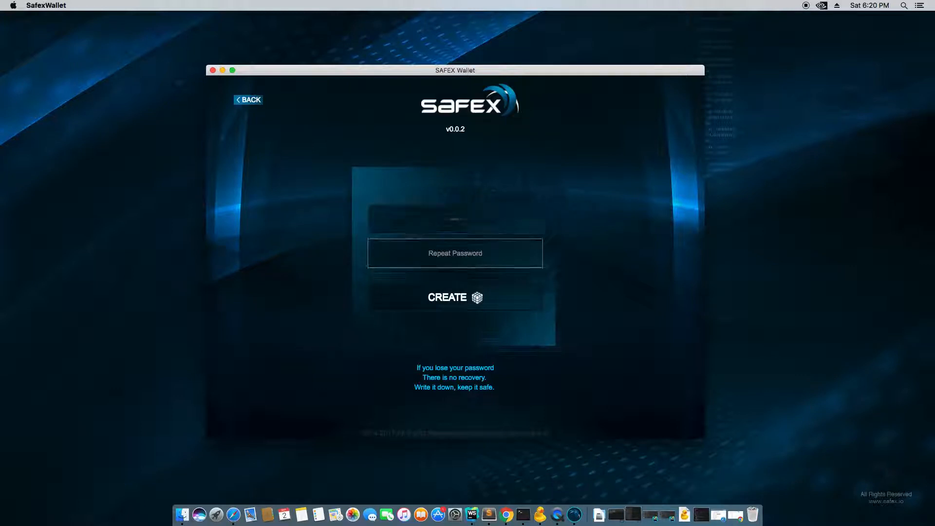
pyautogui.write('12')
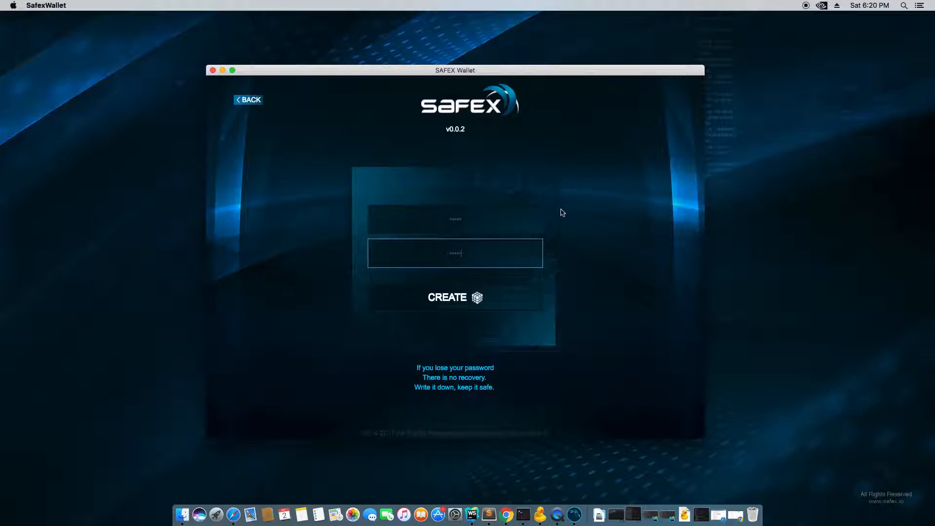
pyautogui.moveTo(475, 222); pyautogui.dragTo(416, 222)
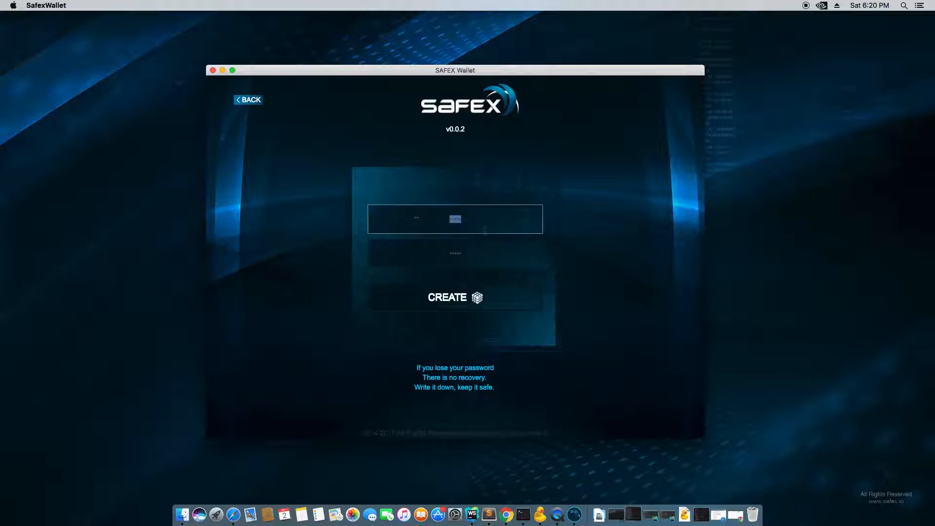
pyautogui.write('••••')
pyautogui.moveTo(493, 259); pyautogui.dragTo(417, 250)
pyautogui.press('BackSpace')
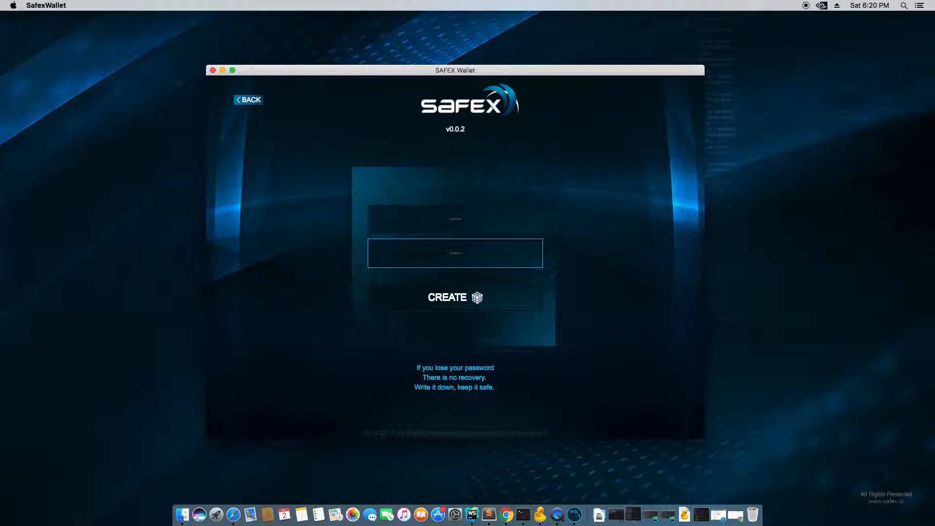
pyautogui.click(475, 302)
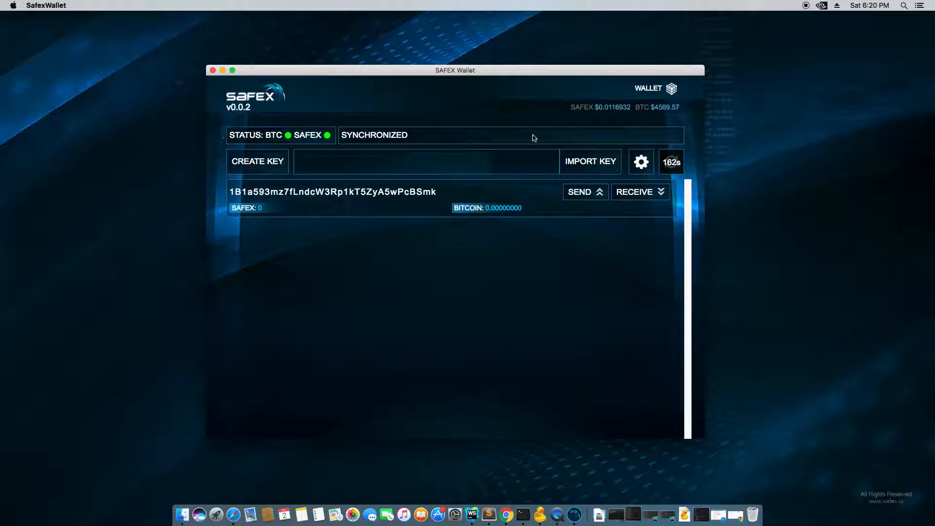
# - Highlight the current SAFEX and BTC prices and select the wallet's first address
pyautogui.moveTo(599, 108); pyautogui.dragTo(682, 111)
pyautogui.click(636, 116)
pyautogui.click(686, 113)
pyautogui.click(670, 120)
pyautogui.doubleClick(280, 192)
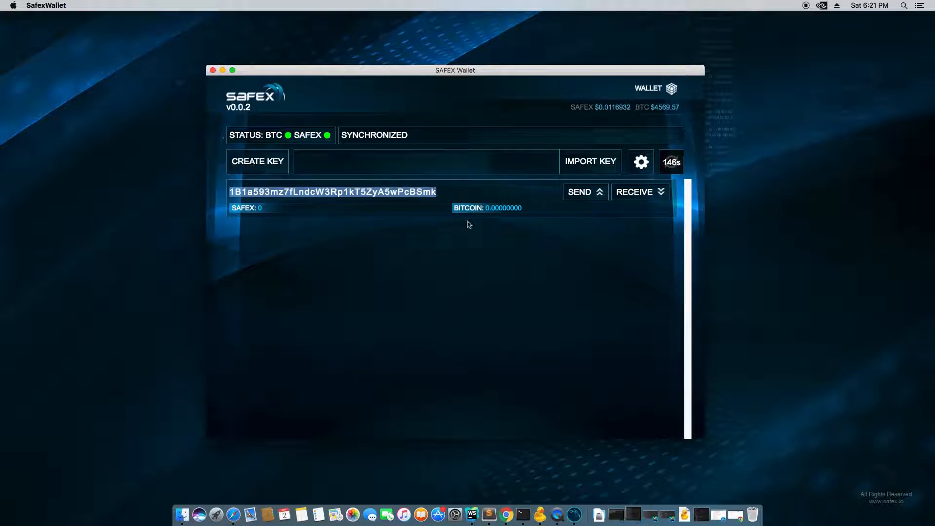
# - Generate a second key, dismiss the key-added alert, and select the new address
pyautogui.click(272, 168)
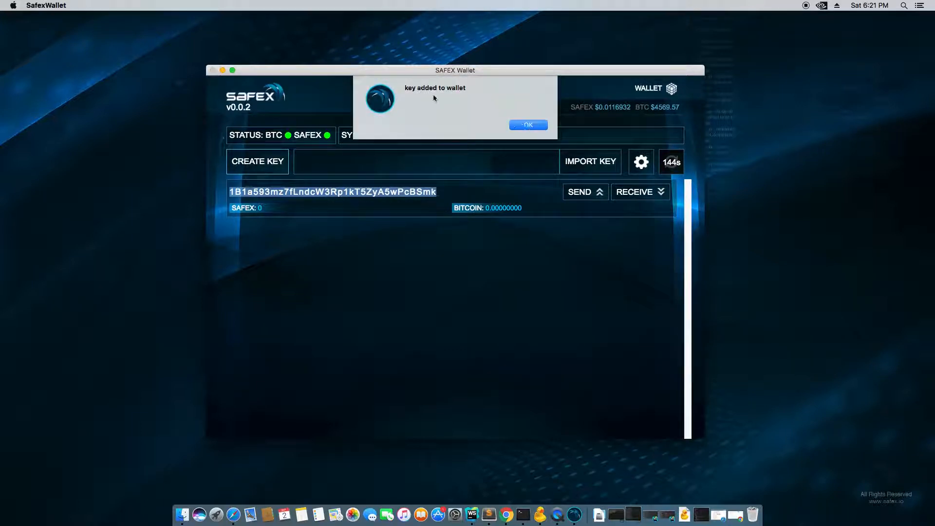
pyautogui.click(529, 125)
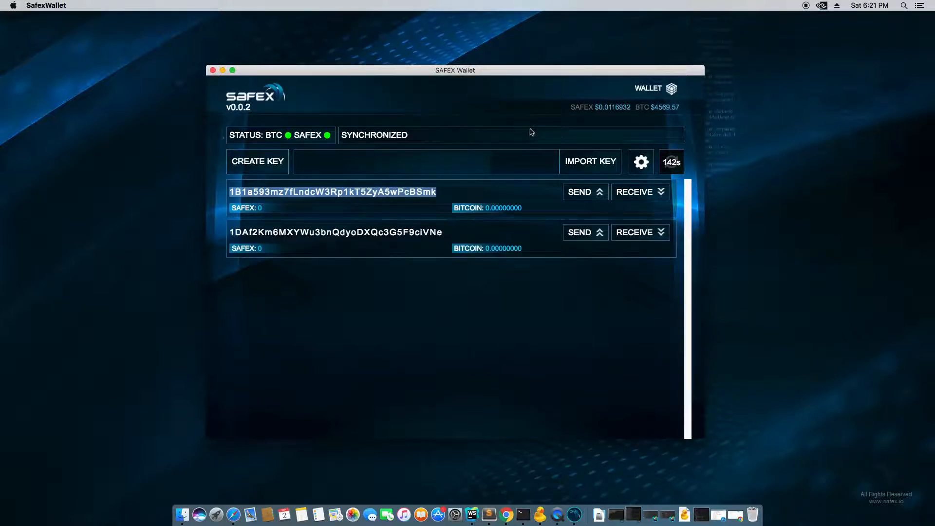
pyautogui.doubleClick(352, 228)
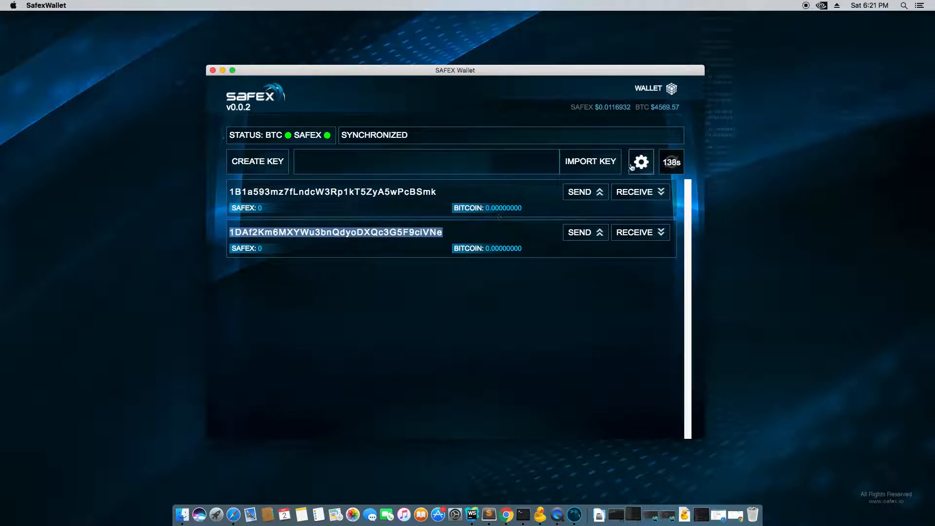
pyautogui.click(323, 162)
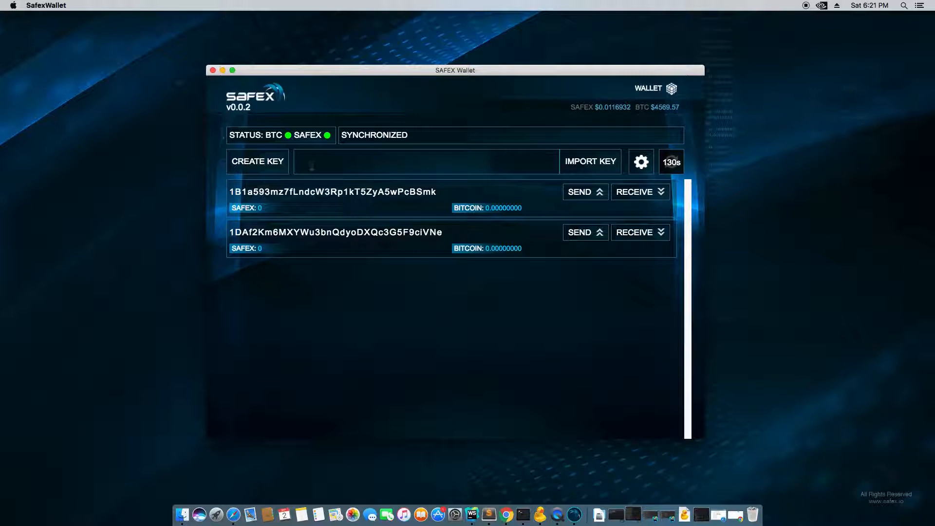
pyautogui.rightClick(302, 164)
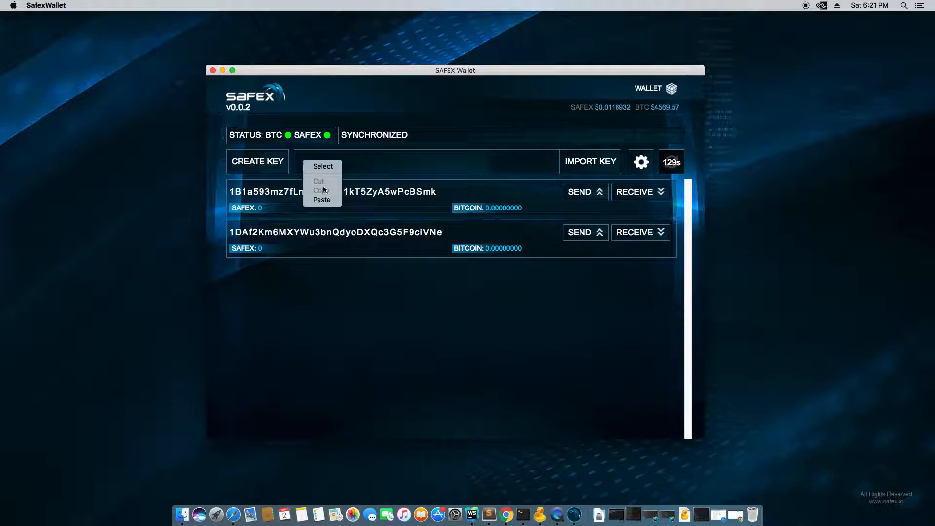
pyautogui.rightClick(324, 164)
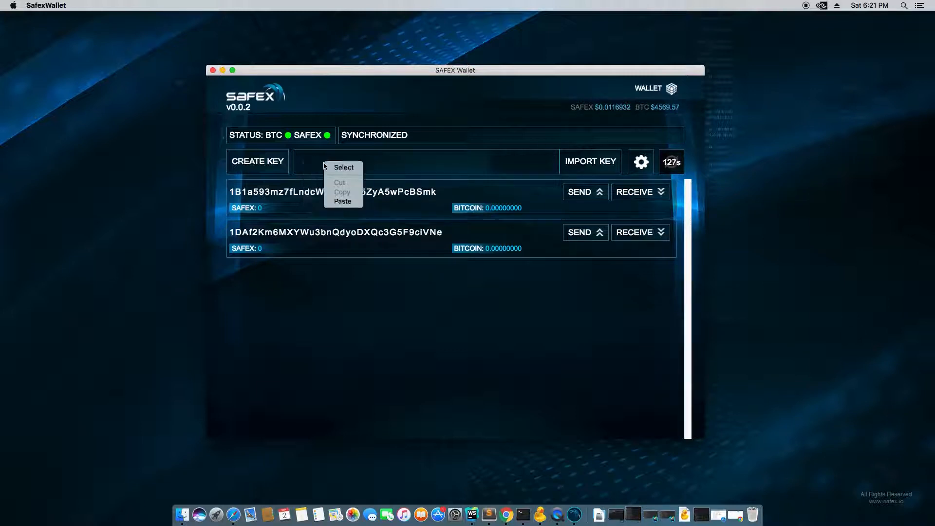
pyautogui.click(341, 201)
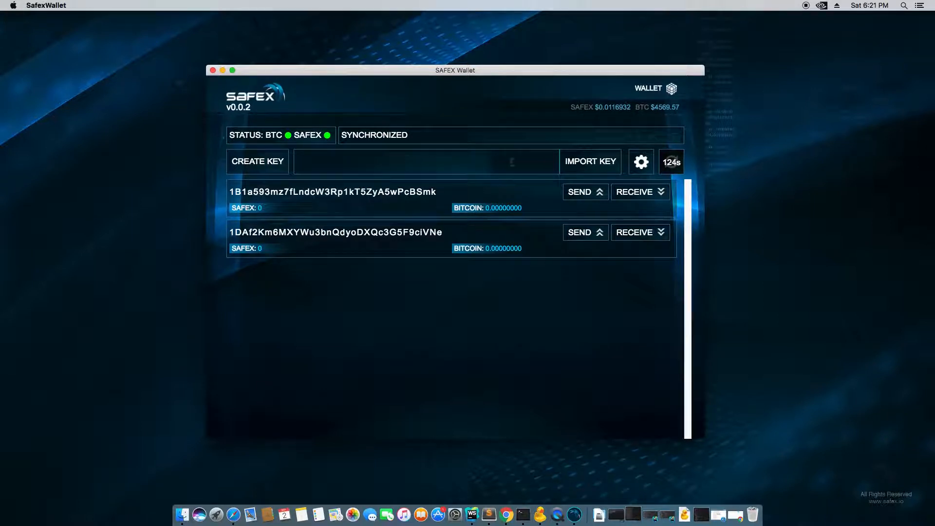
pyautogui.click(642, 161)
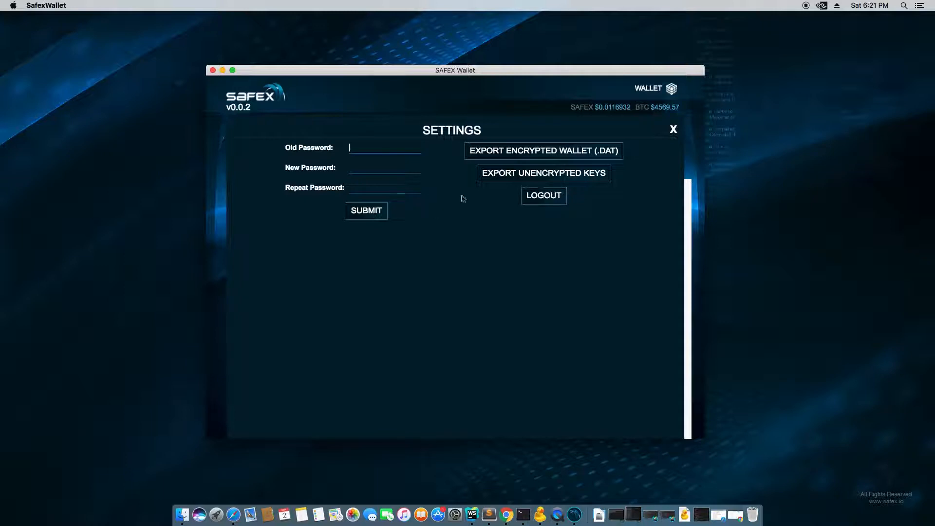
pyautogui.click(672, 131)
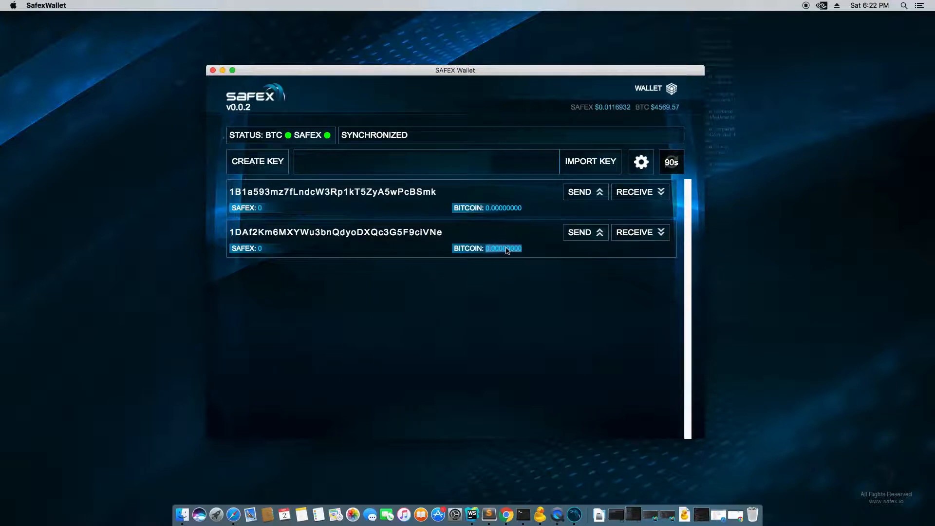
pyautogui.click(263, 218)
pyautogui.doubleClick(509, 209)
pyautogui.doubleClick(271, 208)
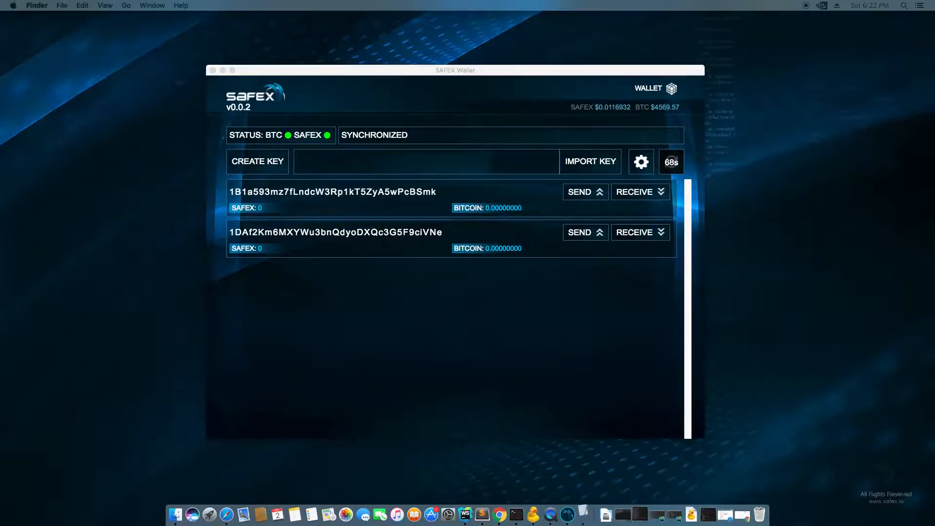
# - Arrange the windows and copy the fourth private key from the TextEdit keys file
pyautogui.moveTo(1, 253); pyautogui.dragTo(874, 203)
pyautogui.moveTo(582, 78); pyautogui.dragTo(470, 66)
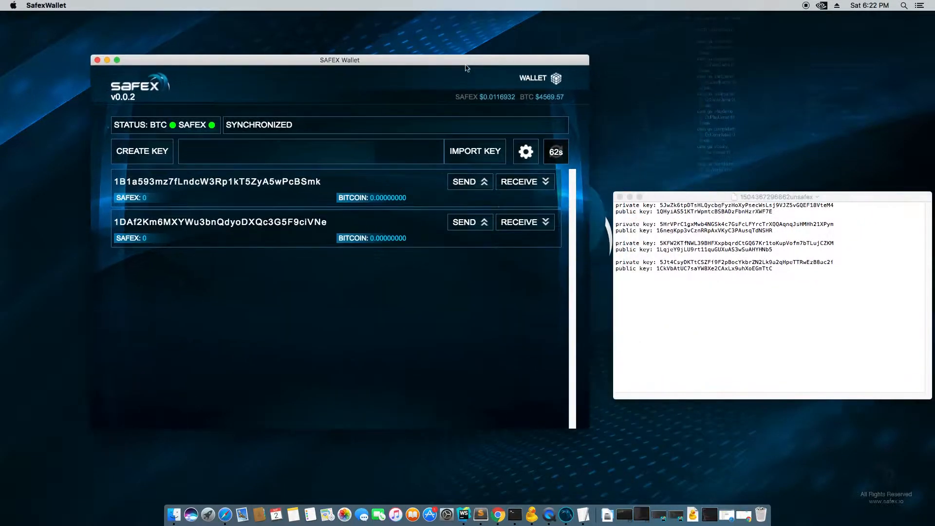
pyautogui.click(712, 198)
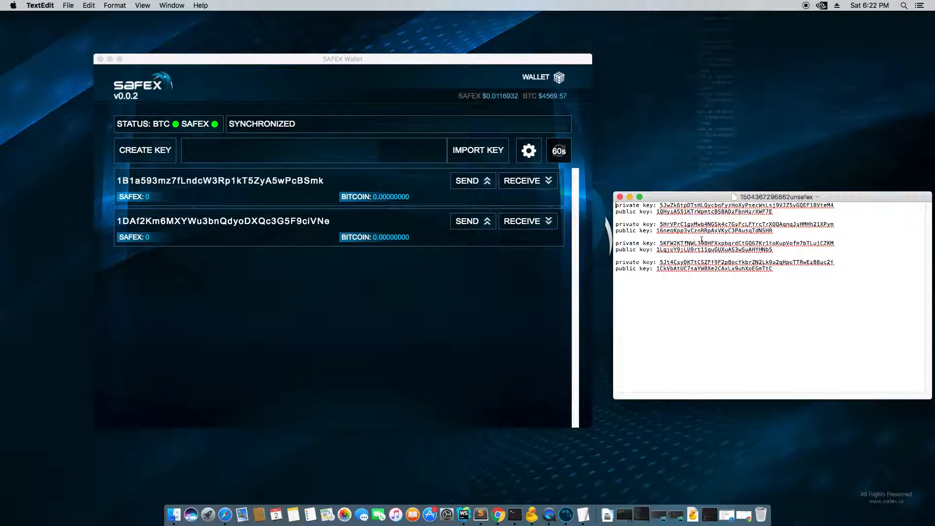
pyautogui.doubleClick(684, 262)
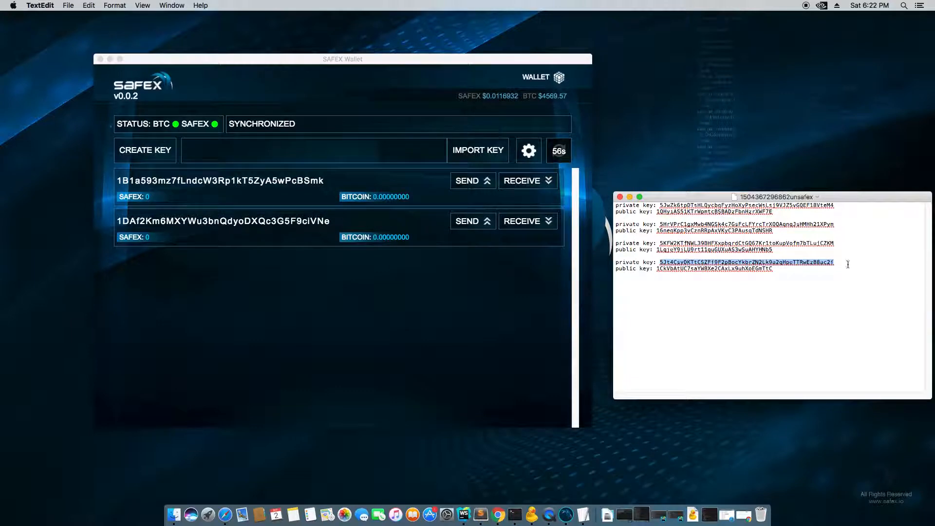
pyautogui.moveTo(861, 198); pyautogui.dragTo(841, 184)
pyautogui.rightClick(732, 249)
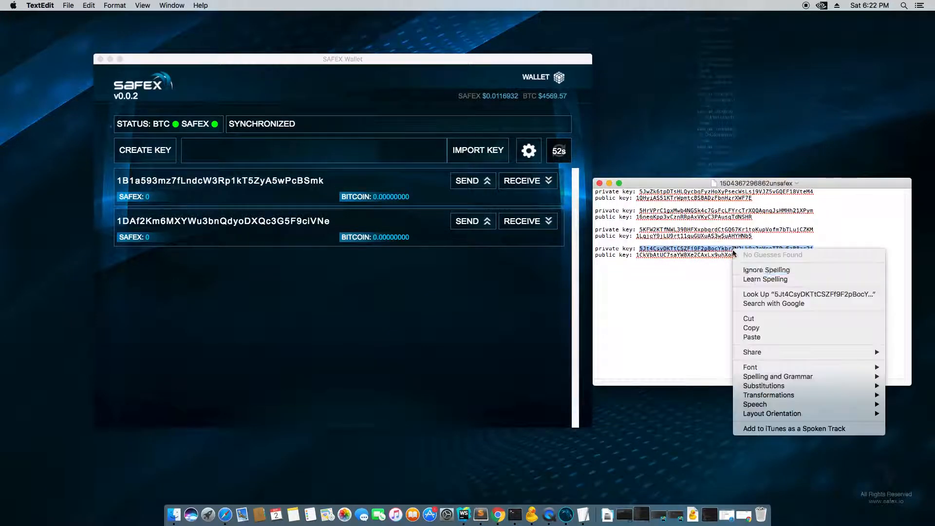
pyautogui.click(758, 328)
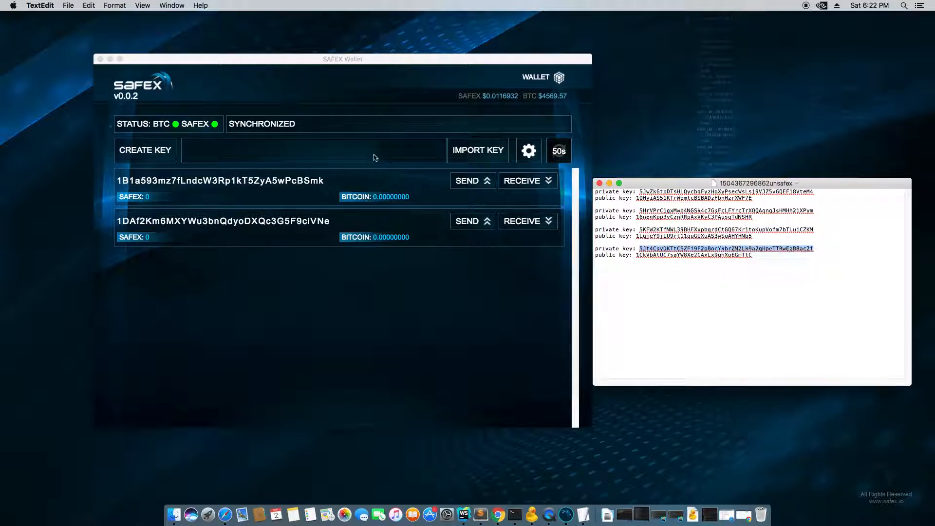
# - Paste the private key into the wallet's key field and import it
pyautogui.click(296, 155)
pyautogui.rightClick(254, 151)
pyautogui.click(269, 189)
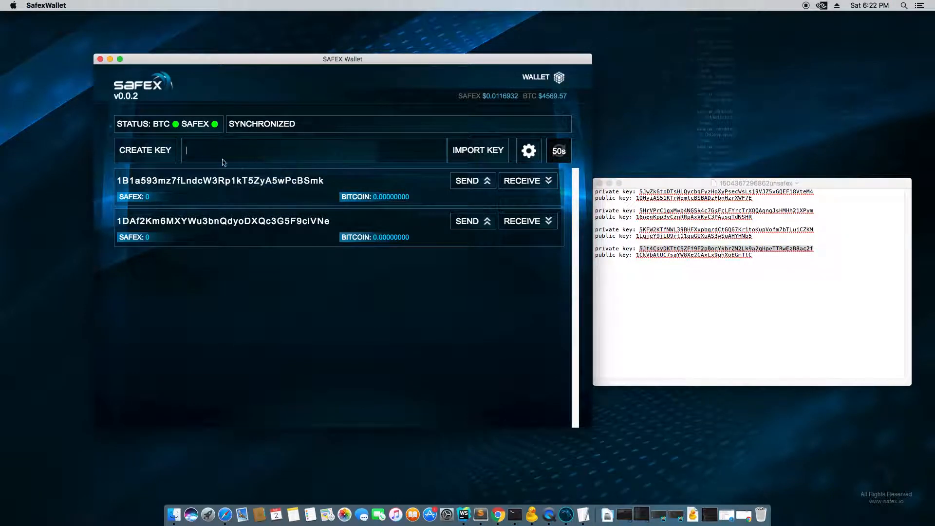
pyautogui.click(479, 156)
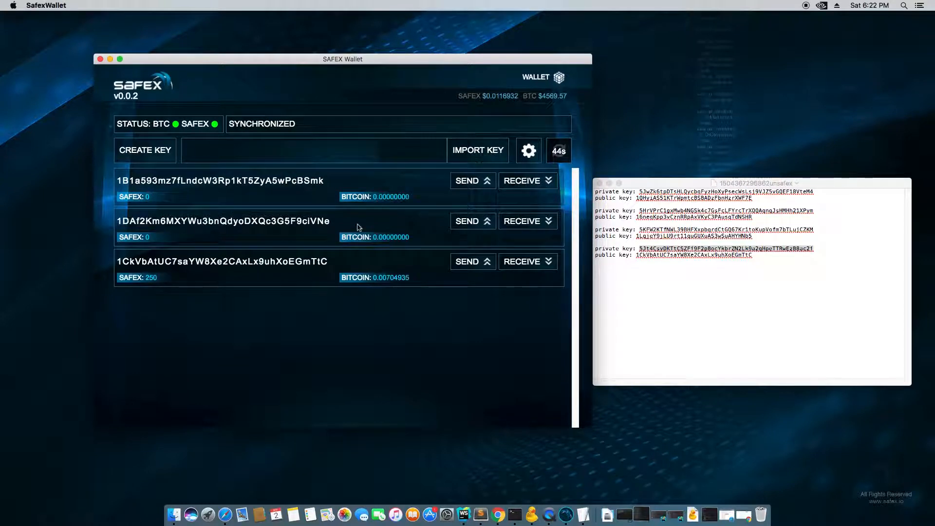
# - Compare the imported third address with the fourth key pair in the keys file
pyautogui.doubleClick(135, 264)
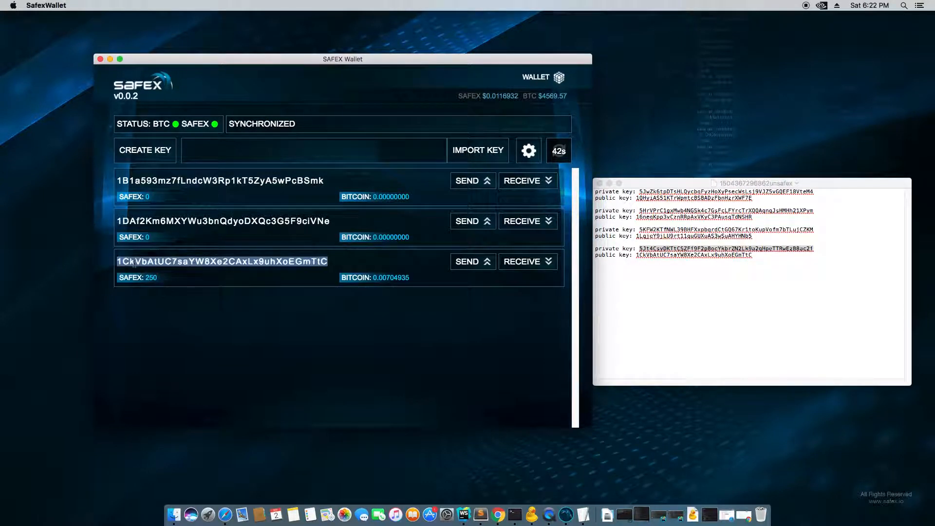
pyautogui.doubleClick(664, 255)
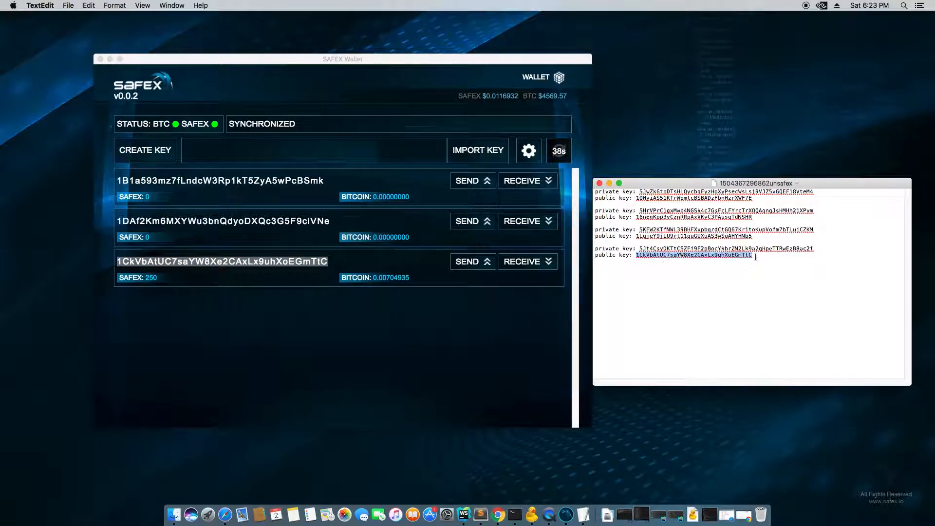
pyautogui.click(184, 260)
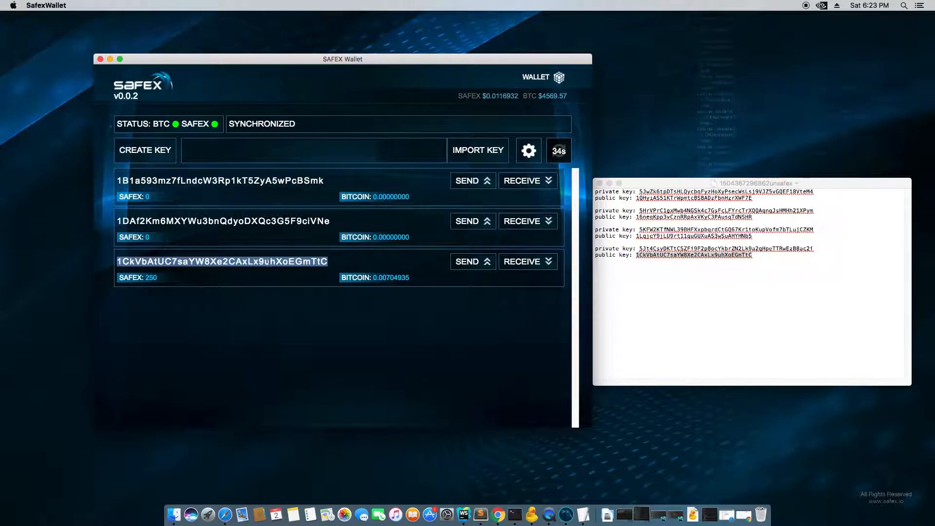
pyautogui.doubleClick(724, 249)
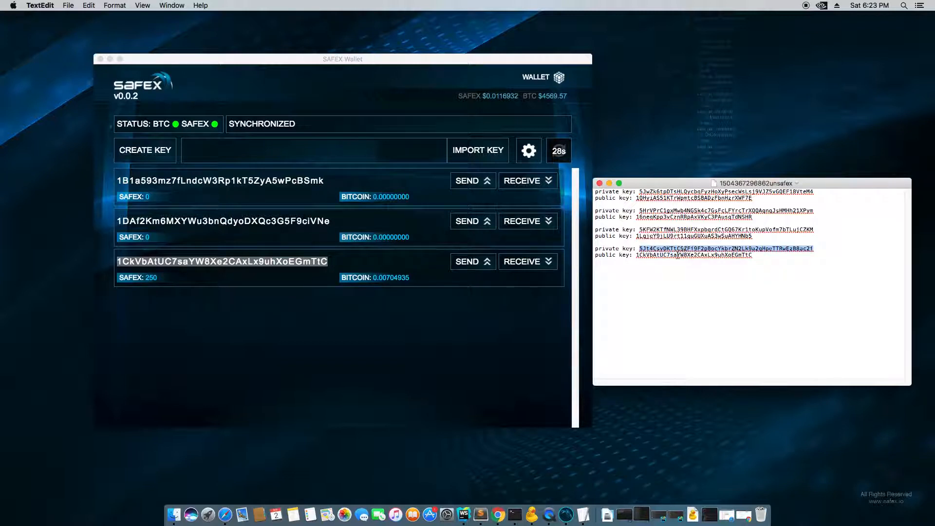
pyautogui.doubleClick(678, 255)
pyautogui.doubleClick(666, 249)
pyautogui.click(403, 288)
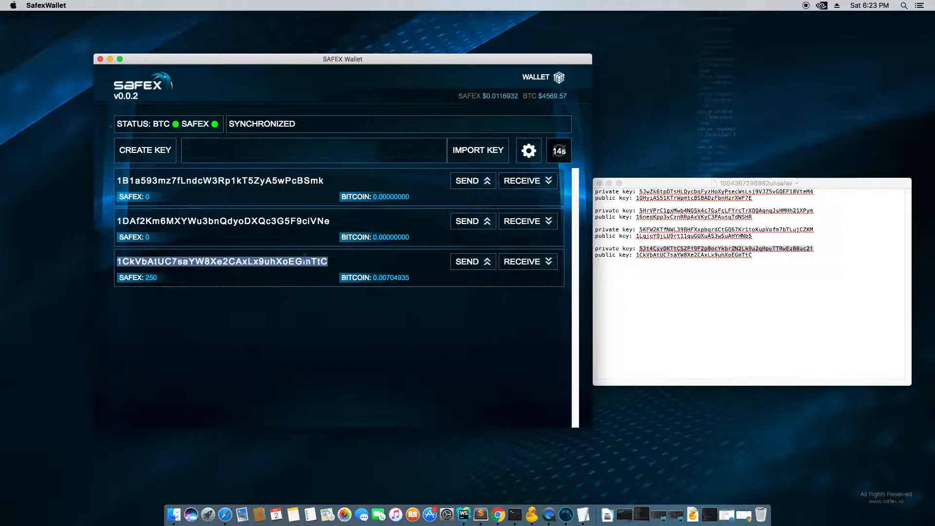
pyautogui.click(684, 302)
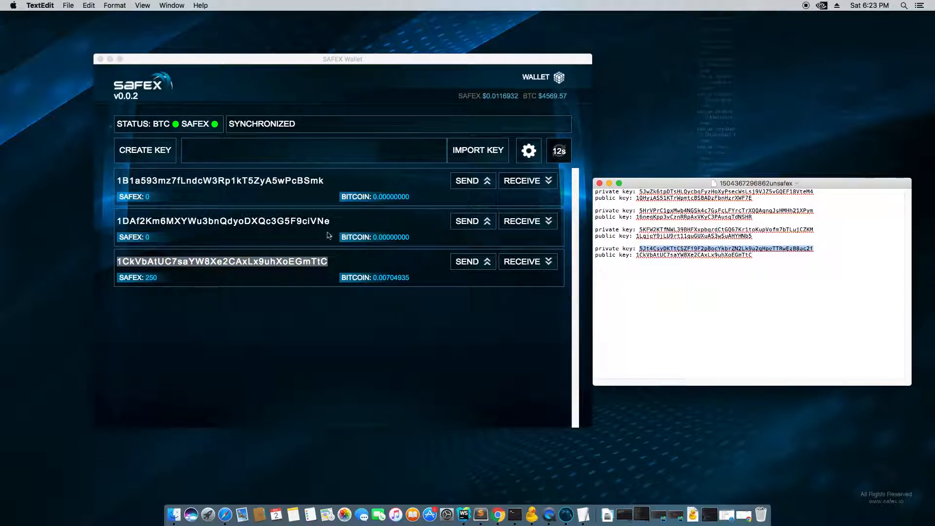
# - Copy the wallet's second address to the clipboard
pyautogui.doubleClick(292, 221)
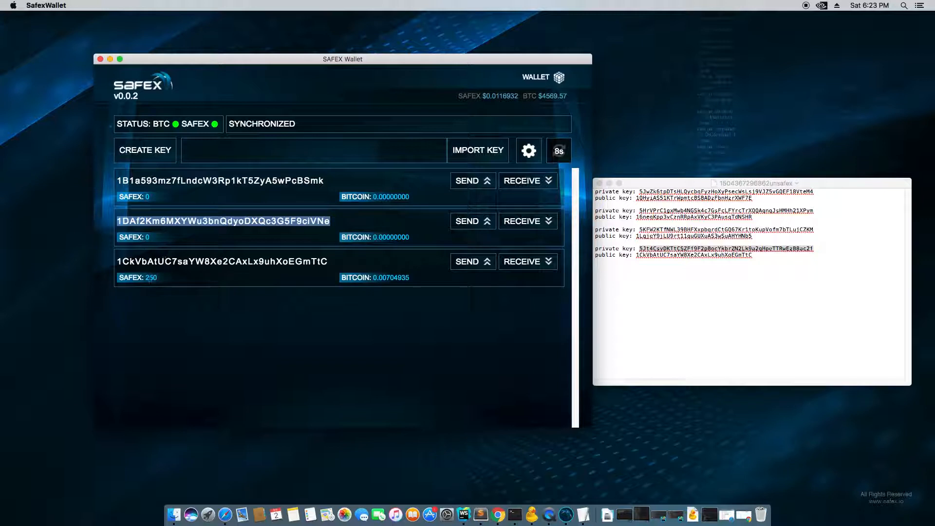
pyautogui.rightClick(193, 219)
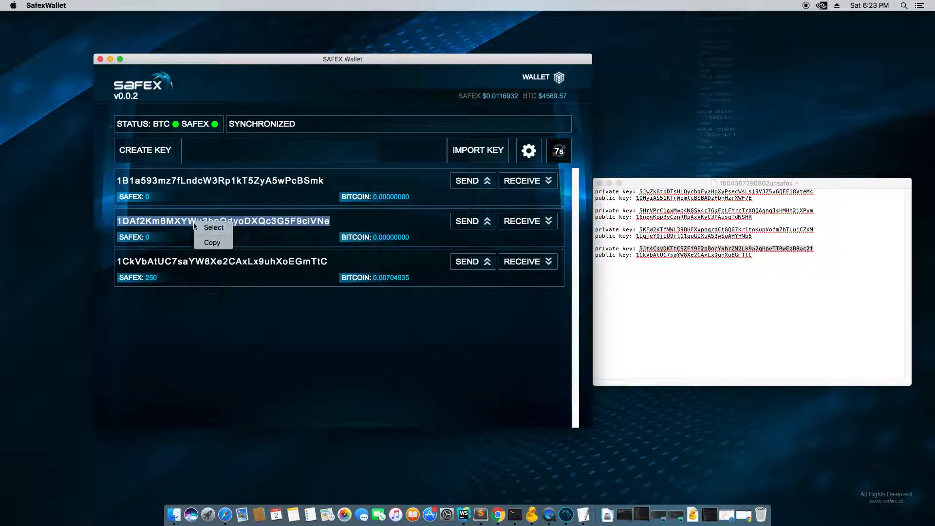
pyautogui.click(218, 245)
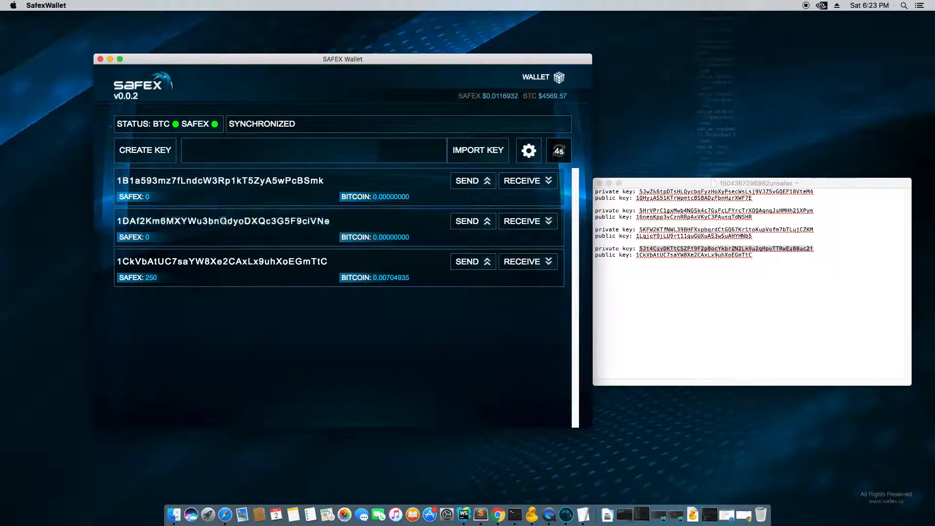
pyautogui.doubleClick(223, 221)
pyautogui.rightClick(223, 221)
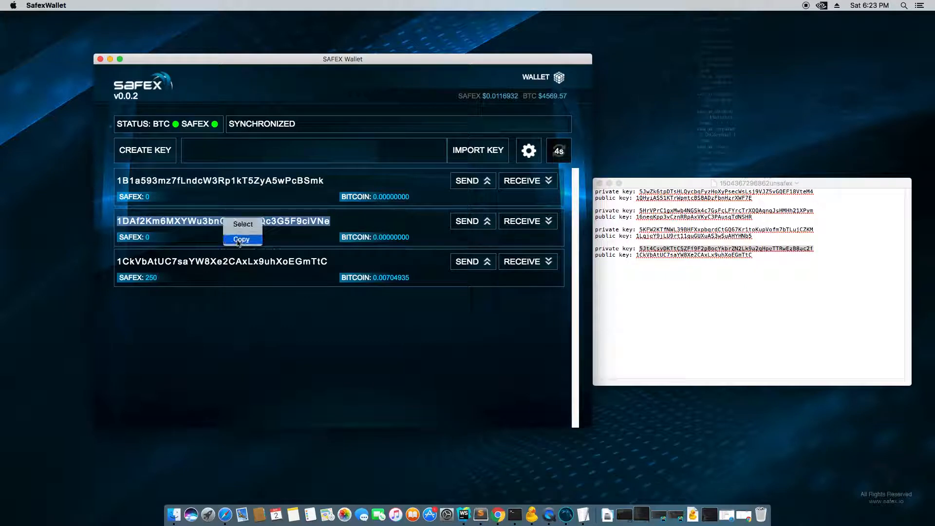
pyautogui.click(238, 240)
# - Open the third address's send form with SAFEX as the payment currency
pyautogui.click(458, 263)
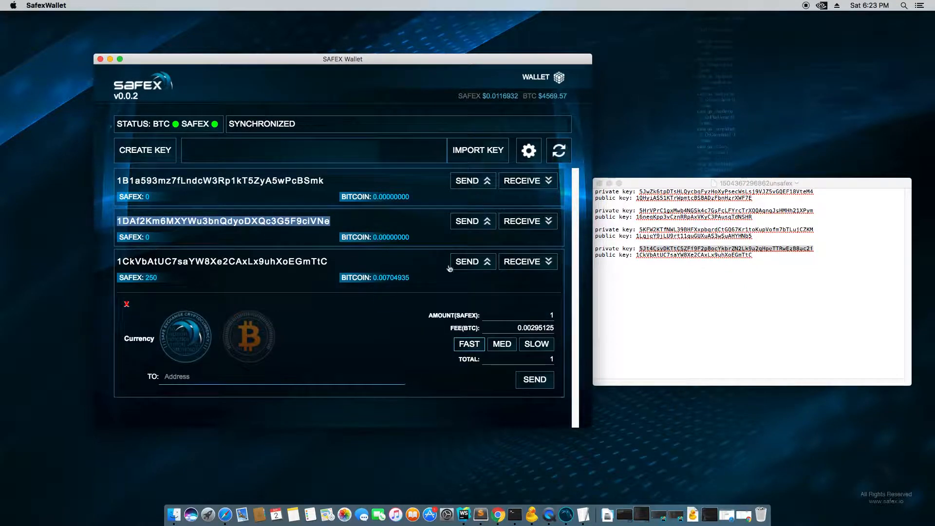
pyautogui.click(475, 267)
pyautogui.click(475, 267)
pyautogui.click(240, 336)
pyautogui.click(201, 336)
pyautogui.click(257, 331)
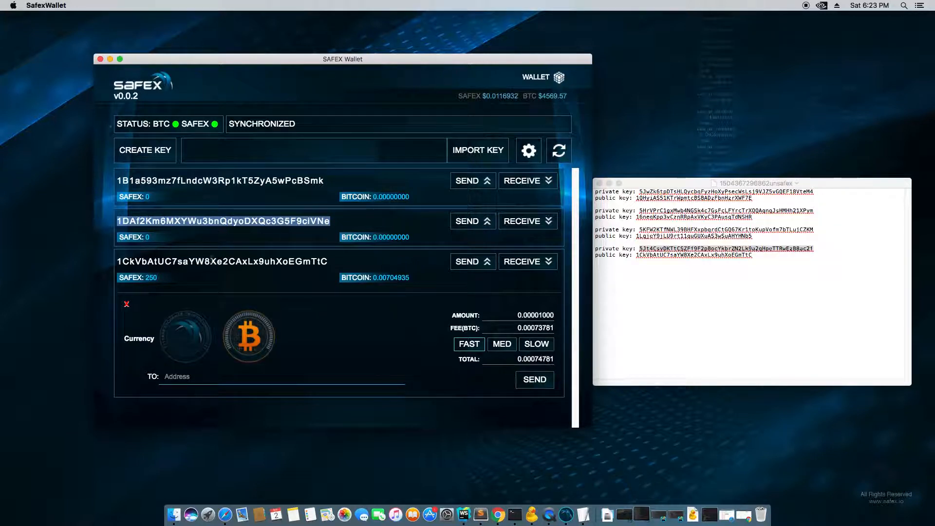
pyautogui.click(187, 330)
pyautogui.click(239, 331)
pyautogui.click(195, 337)
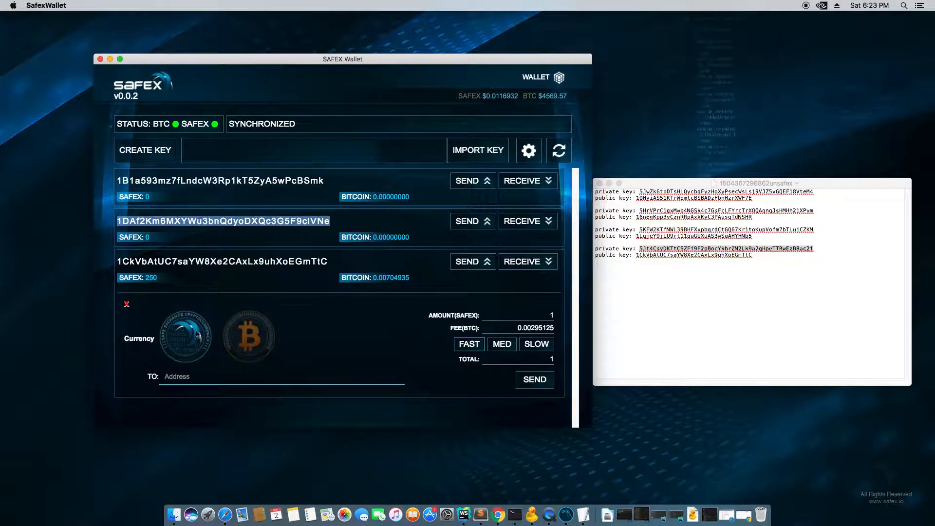
# - Copy the second wallet address and paste it into the recipient field
pyautogui.doubleClick(275, 261)
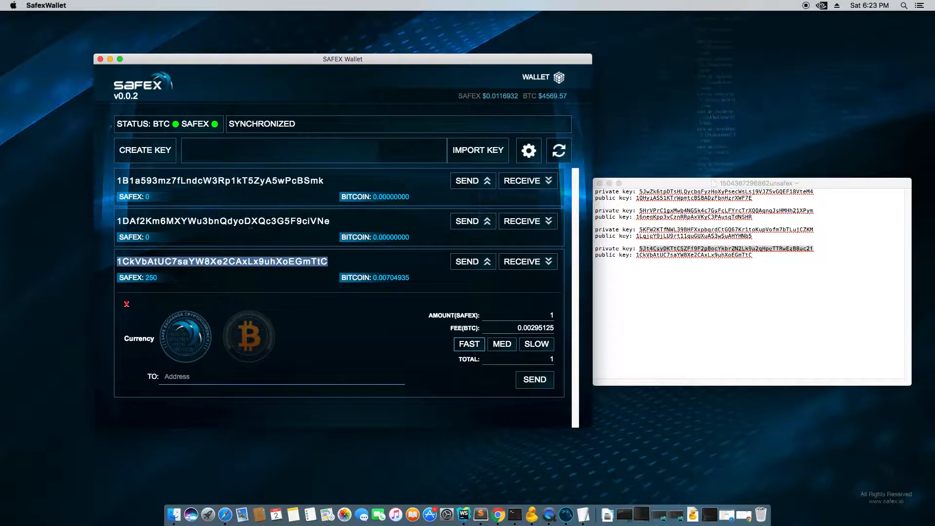
pyautogui.doubleClick(251, 223)
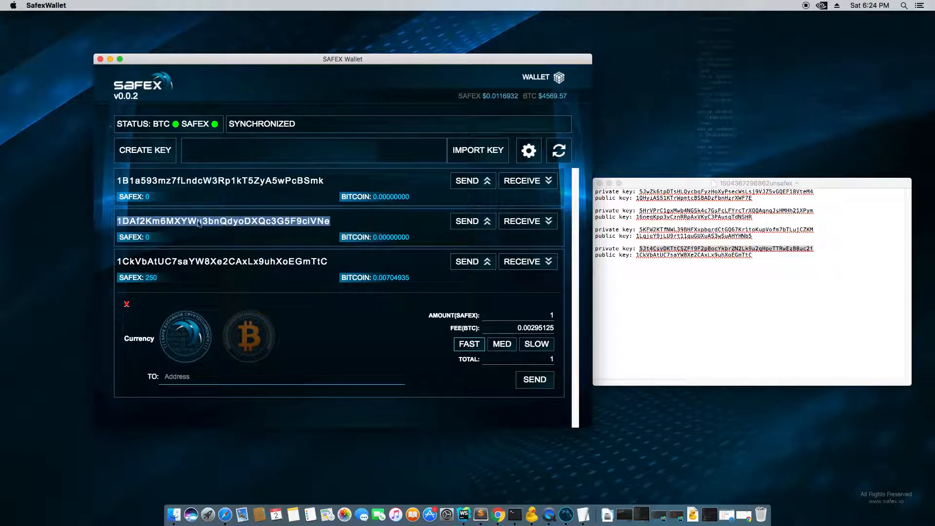
pyautogui.rightClick(170, 224)
pyautogui.click(188, 240)
pyautogui.click(187, 378)
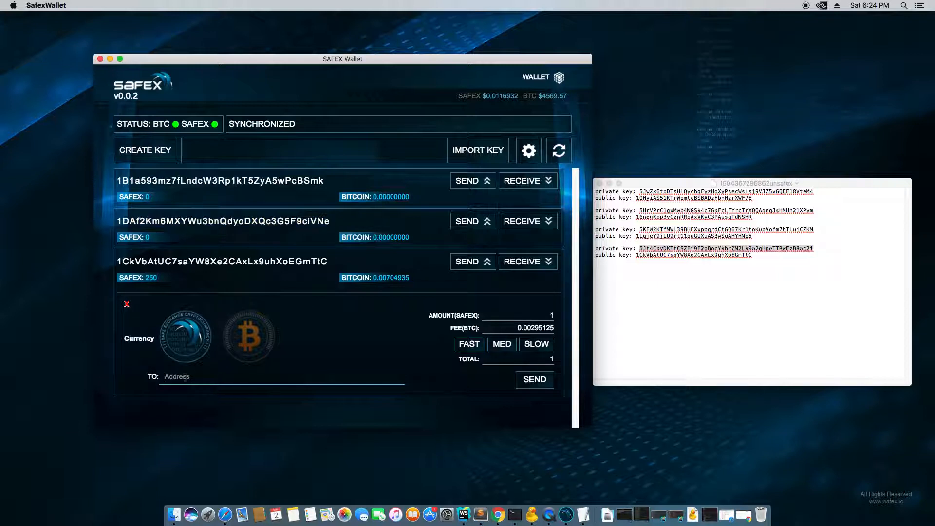
pyautogui.rightClick(185, 377)
pyautogui.click(210, 416)
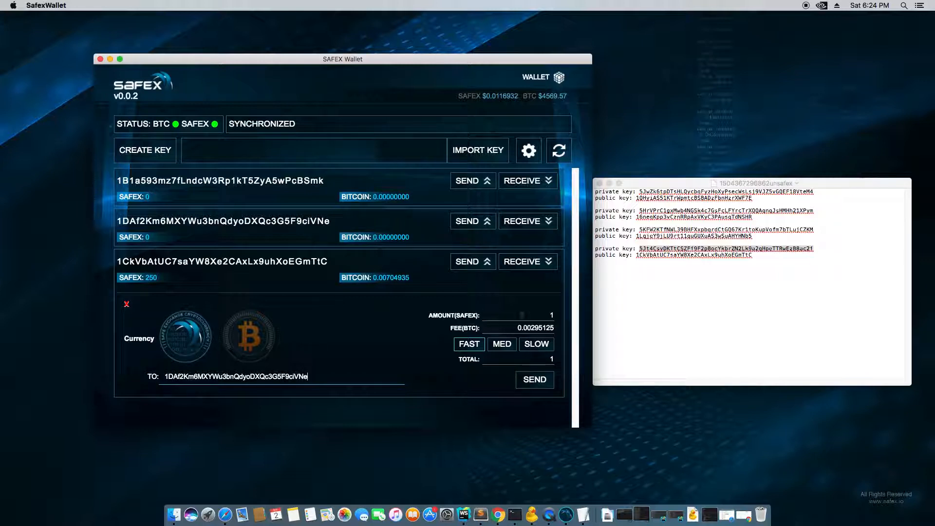
# - Check the 1 SAFEX amount and the fee, then switch the currency to Bitcoin
pyautogui.doubleClick(551, 315)
pyautogui.moveTo(530, 325); pyautogui.dragTo(555, 327)
pyautogui.click(268, 344)
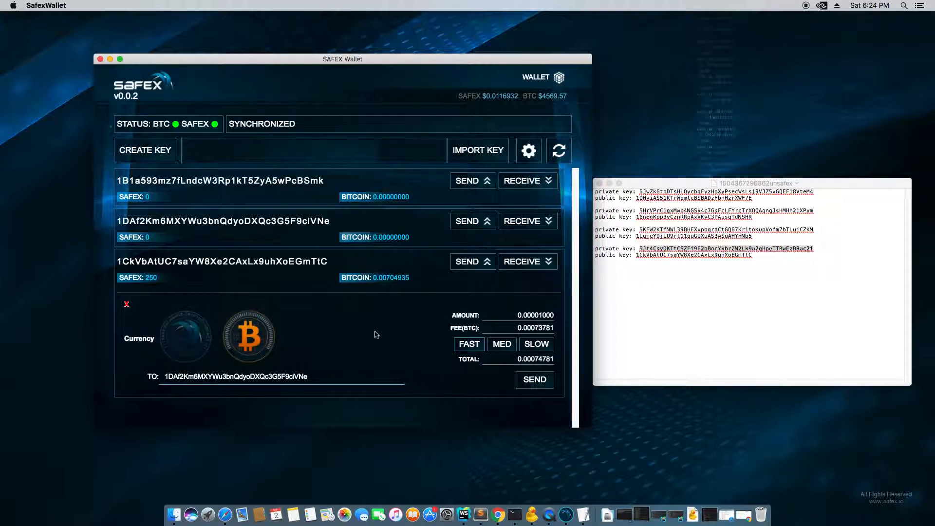
pyautogui.moveTo(528, 328); pyautogui.dragTo(558, 329)
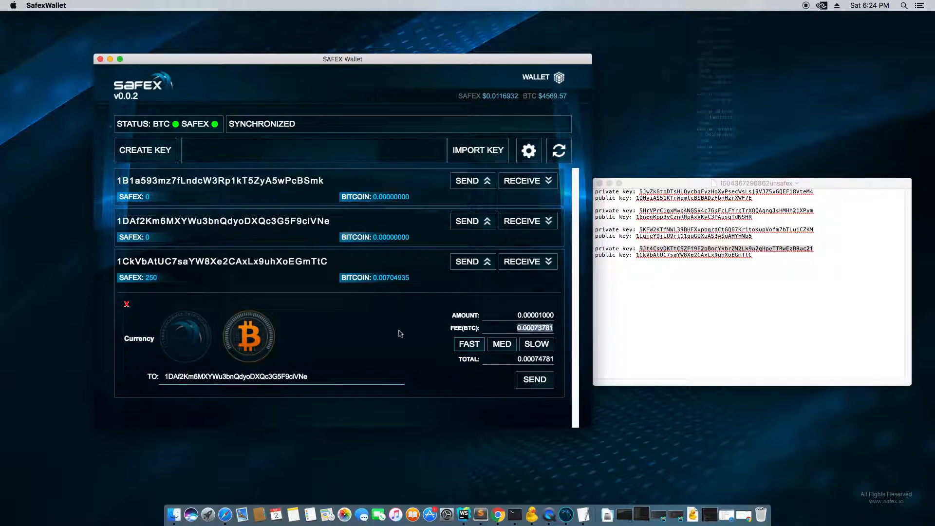
# - Switch the payment currency back to SAFEX and compare fee speeds, settling on fast
pyautogui.click(209, 339)
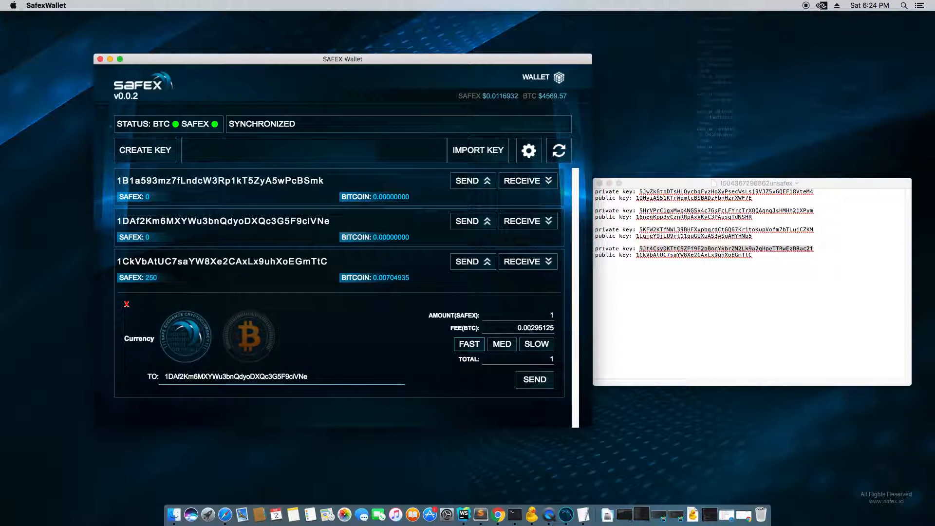
pyautogui.click(502, 346)
pyautogui.click(537, 346)
pyautogui.click(474, 346)
pyautogui.moveTo(530, 328); pyautogui.dragTo(558, 330)
pyautogui.click(558, 330)
pyautogui.moveTo(515, 328); pyautogui.dragTo(564, 330)
pyautogui.click(507, 346)
pyautogui.click(531, 346)
pyautogui.click(471, 346)
pyautogui.click(537, 345)
pyautogui.click(471, 345)
pyautogui.click(501, 344)
pyautogui.click(535, 347)
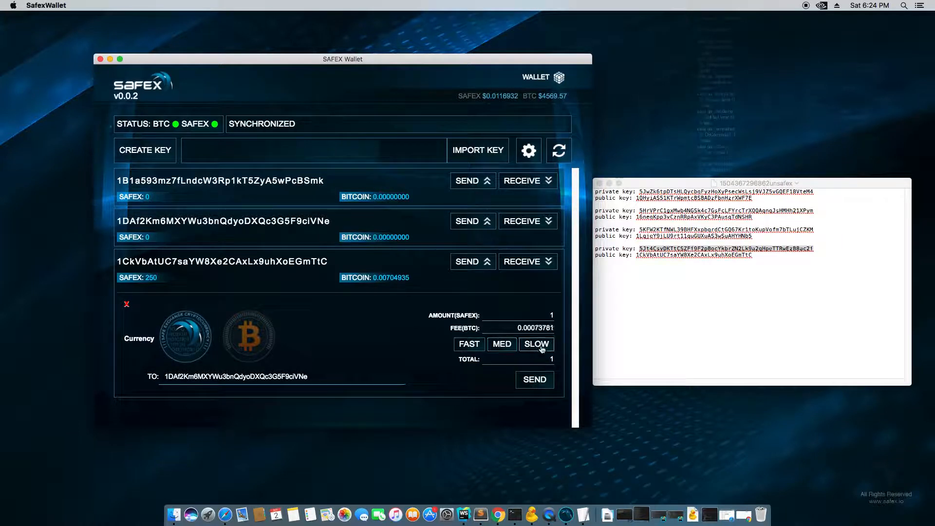
pyautogui.click(478, 345)
# - Set the amount to 250 SAFEX with the fast 0.00295125 BTC fee and submit
pyautogui.moveTo(546, 316); pyautogui.dragTo(566, 317)
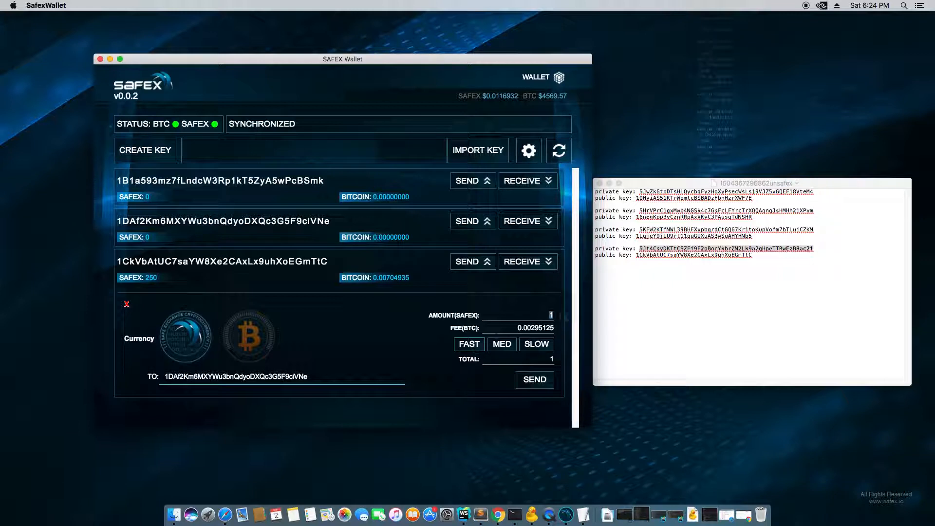
pyautogui.write('250')
pyautogui.moveTo(530, 328); pyautogui.dragTo(559, 331)
pyautogui.click(539, 347)
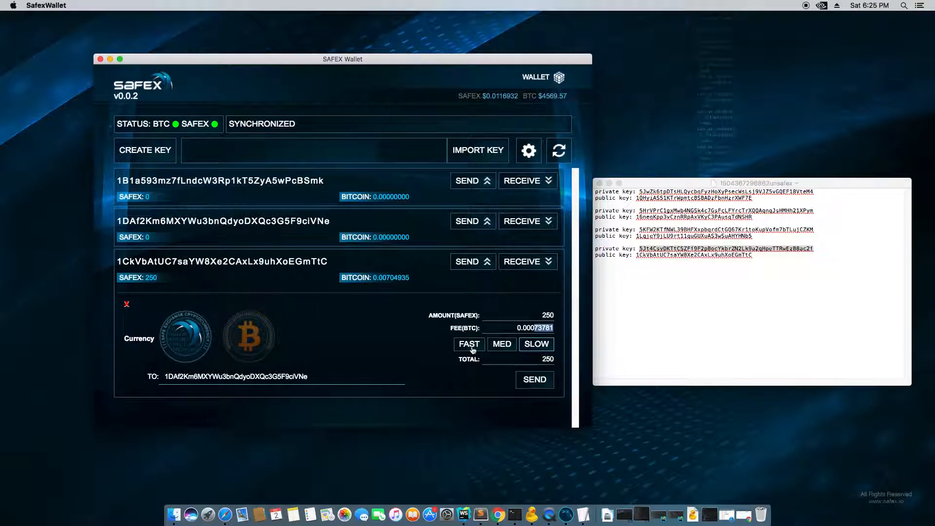
pyautogui.click(497, 344)
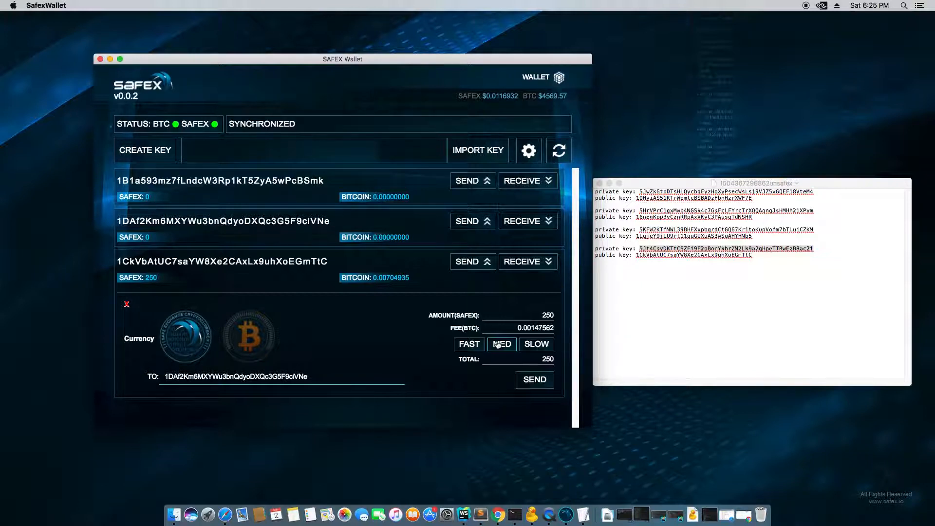
pyautogui.click(474, 346)
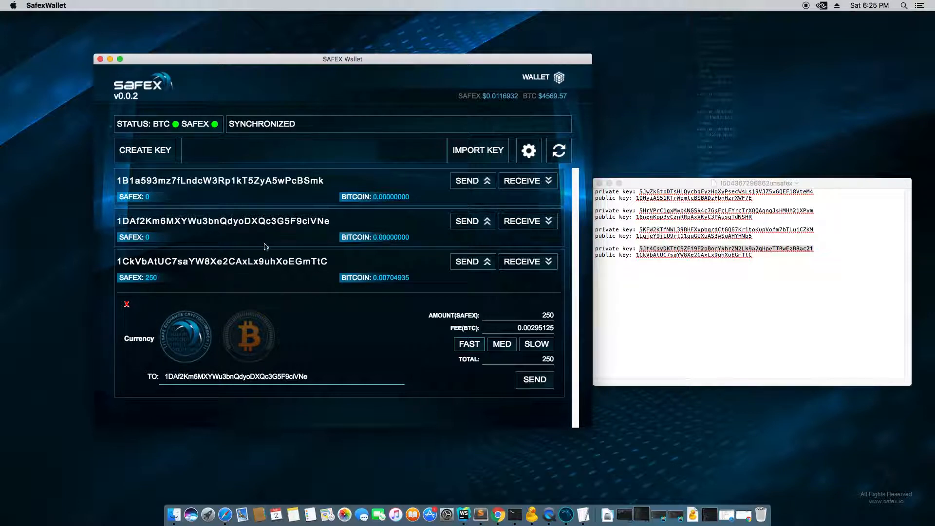
pyautogui.doubleClick(199, 221)
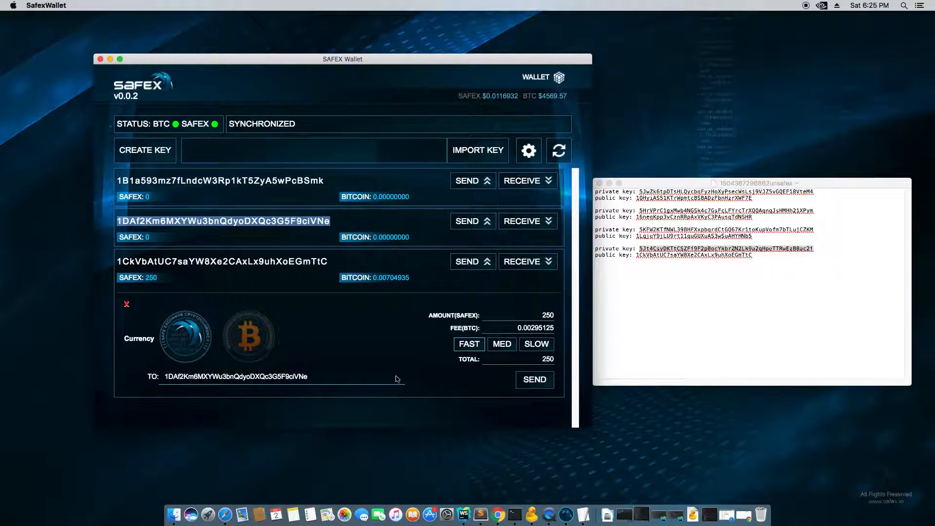
pyautogui.click(535, 380)
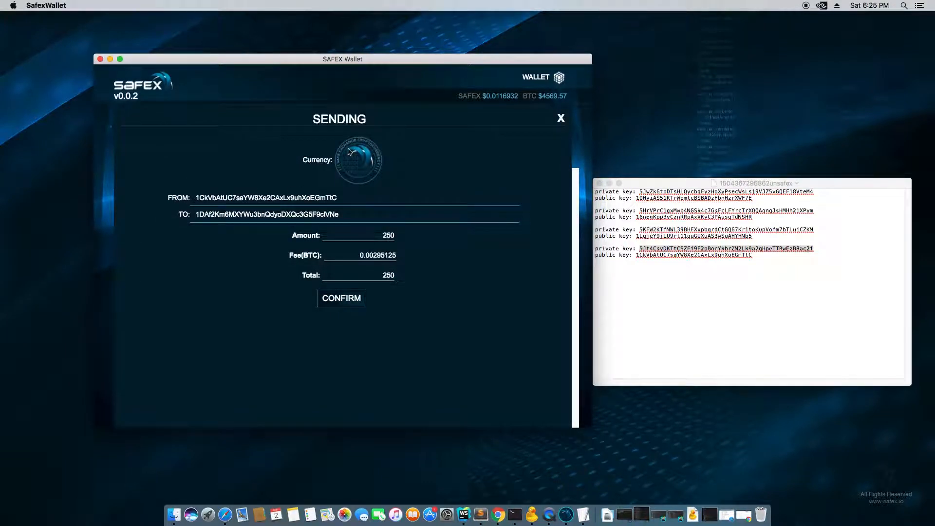
# - Check the sender, recipient, 250 amount and fee, confirm, then close the Sent receipt
pyautogui.doubleClick(216, 199)
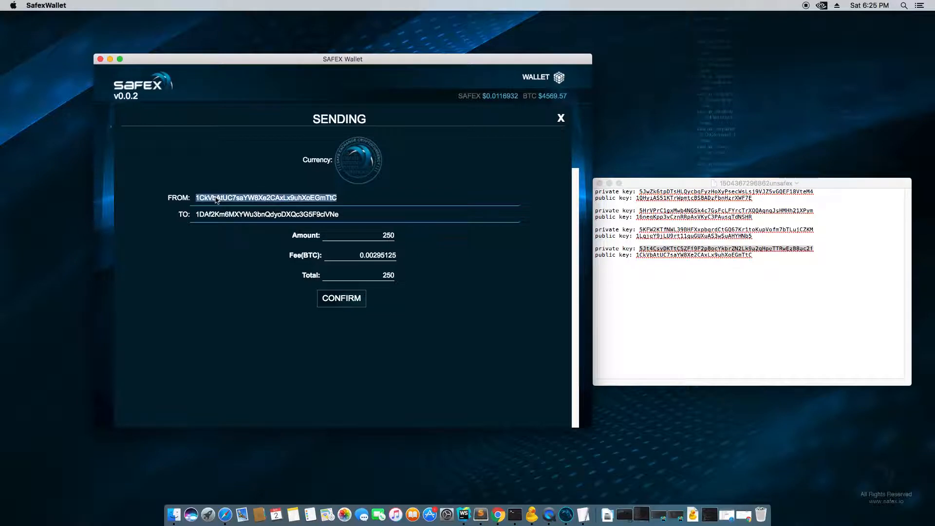
pyautogui.click(250, 217)
pyautogui.doubleClick(250, 218)
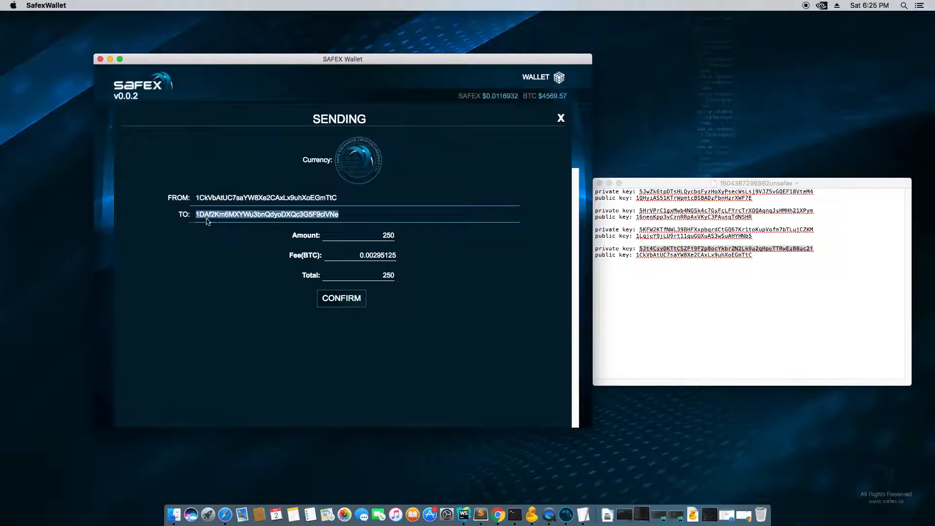
pyautogui.doubleClick(387, 237)
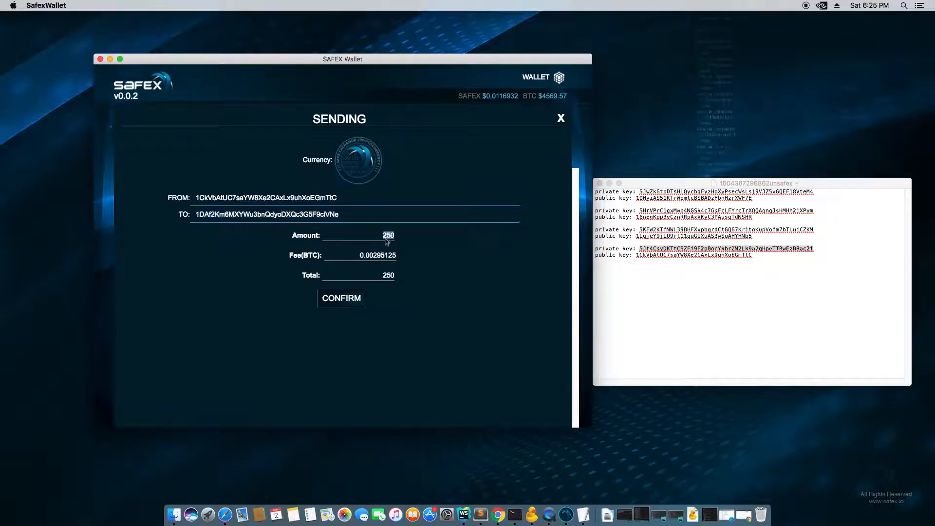
pyautogui.moveTo(361, 254); pyautogui.dragTo(399, 255)
pyautogui.doubleClick(389, 276)
pyautogui.click(350, 303)
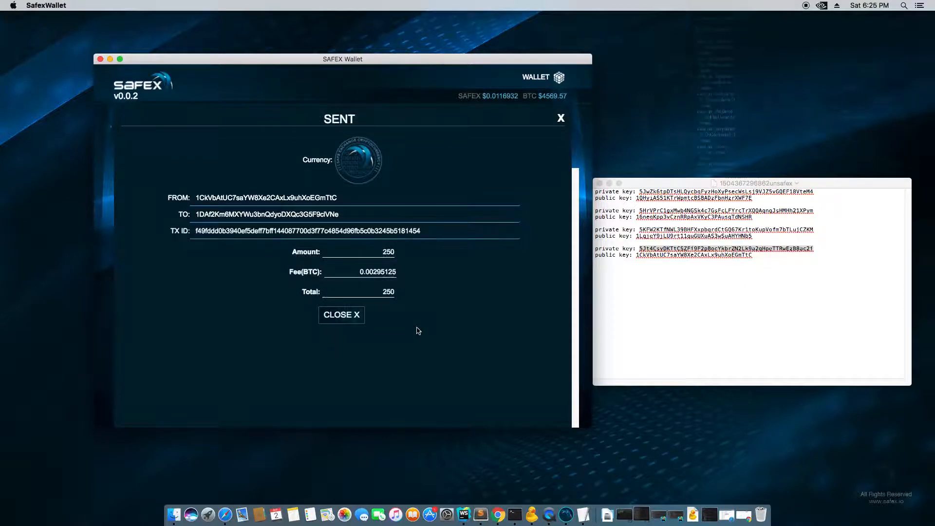
pyautogui.doubleClick(226, 231)
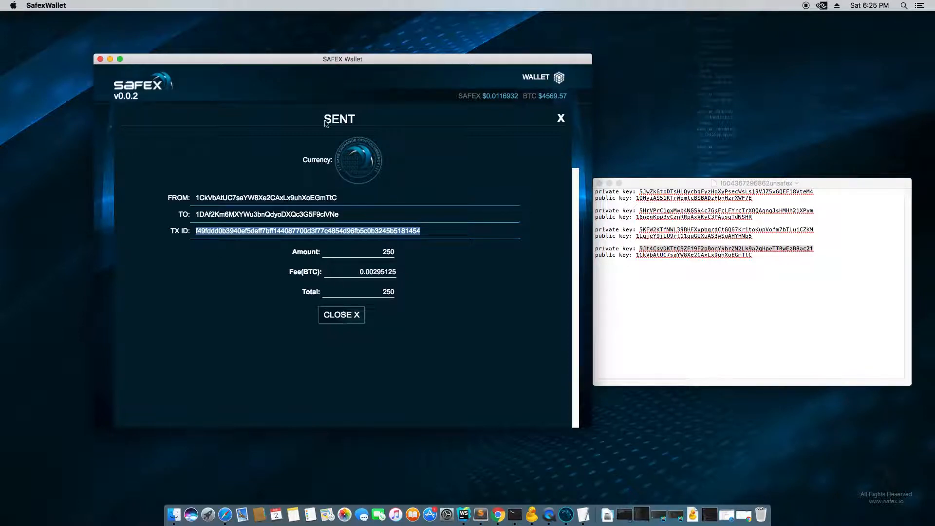
pyautogui.click(346, 315)
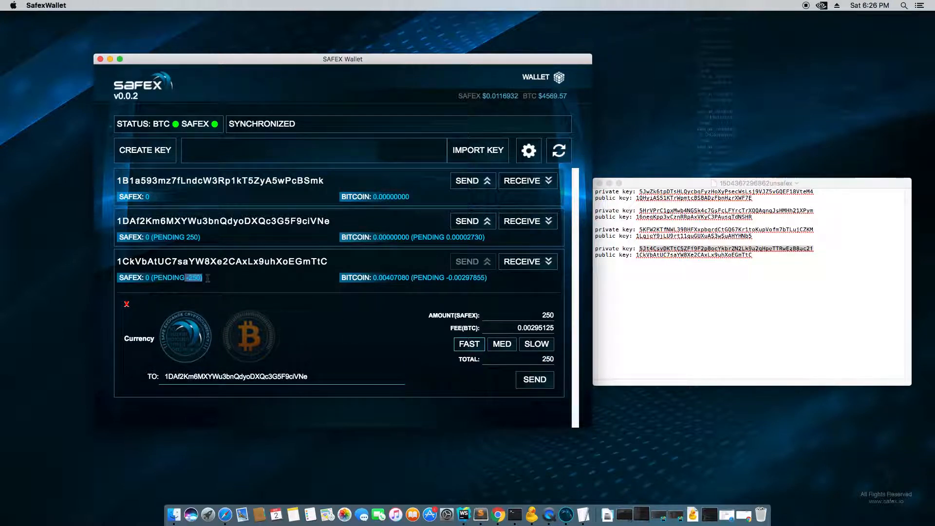
pyautogui.moveTo(185, 237); pyautogui.dragTo(207, 238)
pyautogui.click(219, 237)
pyautogui.moveTo(445, 279); pyautogui.dragTo(488, 278)
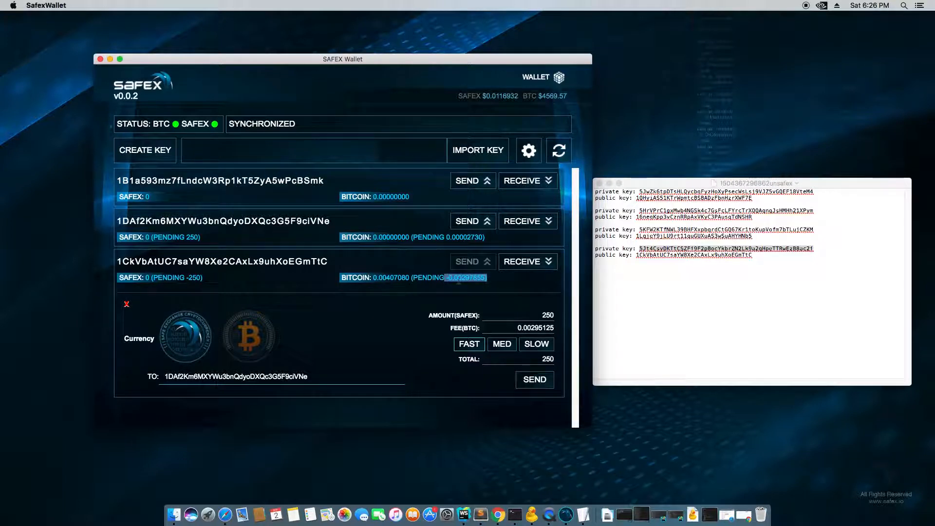
pyautogui.click(447, 233)
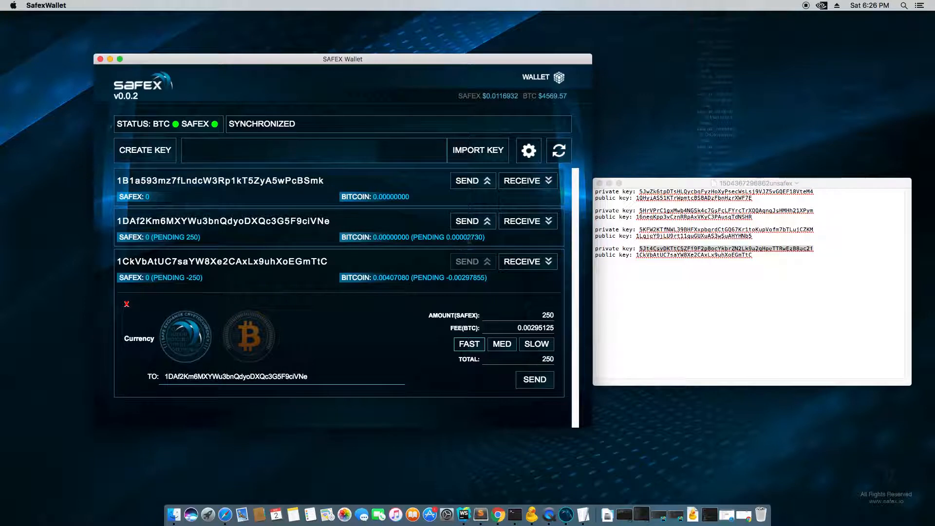
pyautogui.moveTo(467, 237); pyautogui.dragTo(482, 237)
pyautogui.click(487, 243)
pyautogui.doubleClick(278, 221)
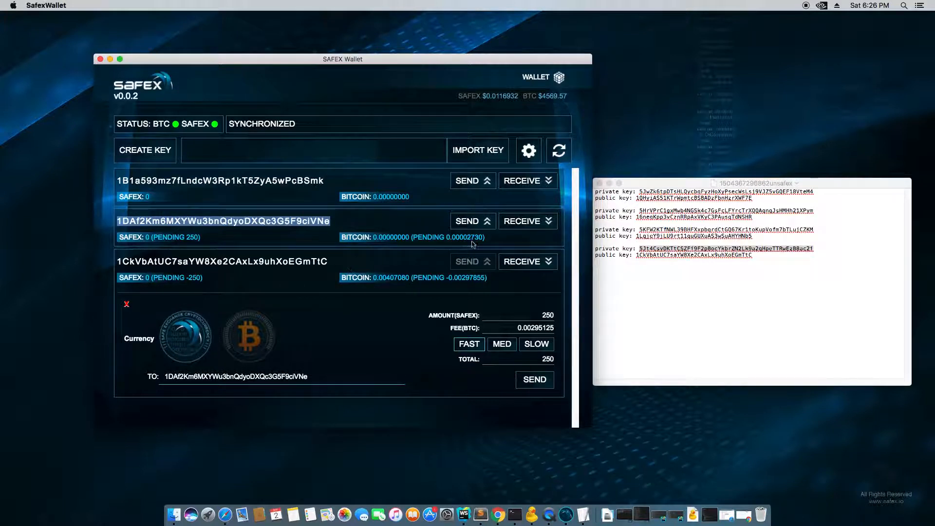
pyautogui.moveTo(467, 238); pyautogui.dragTo(483, 241)
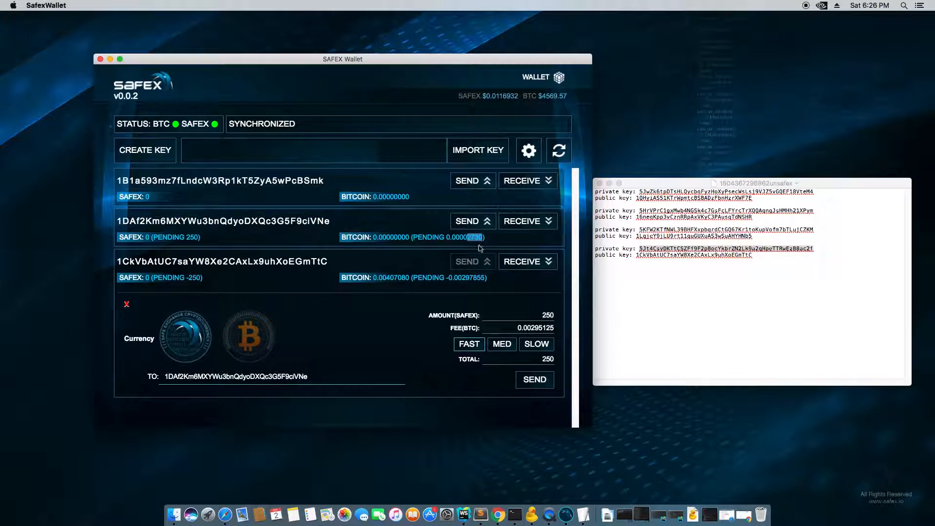
pyautogui.click(472, 247)
# - Close the third key's send panel and review its Bitcoin, SAFEX and pending balances
pyautogui.click(127, 304)
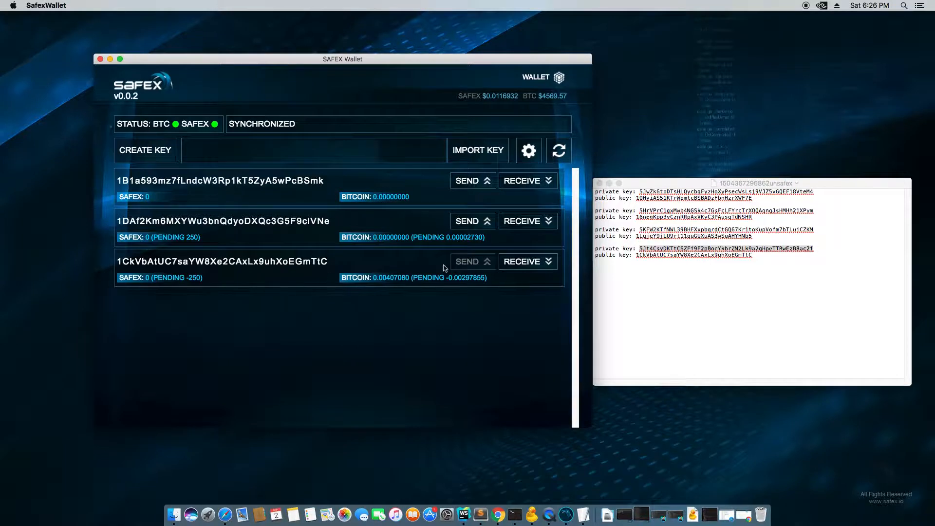
pyautogui.moveTo(486, 278); pyautogui.dragTo(358, 276)
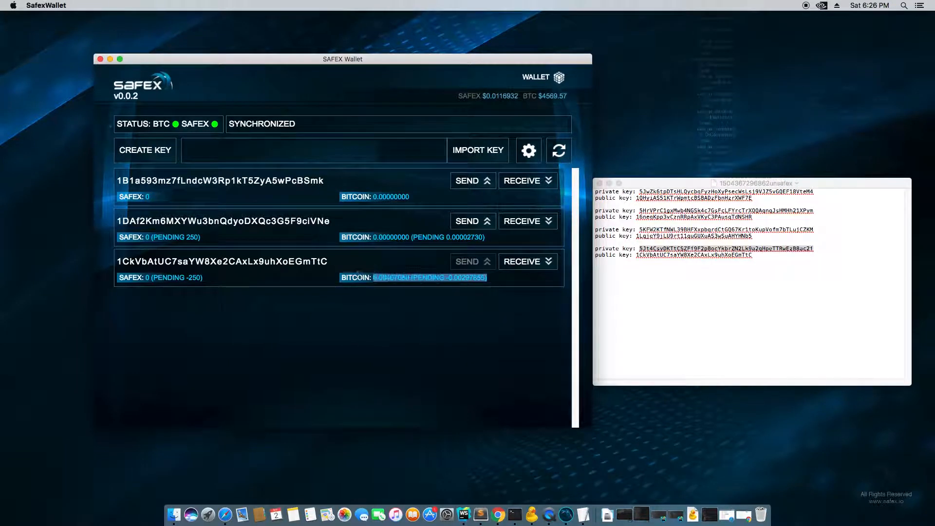
pyautogui.moveTo(205, 278); pyautogui.dragTo(145, 278)
pyautogui.click(270, 281)
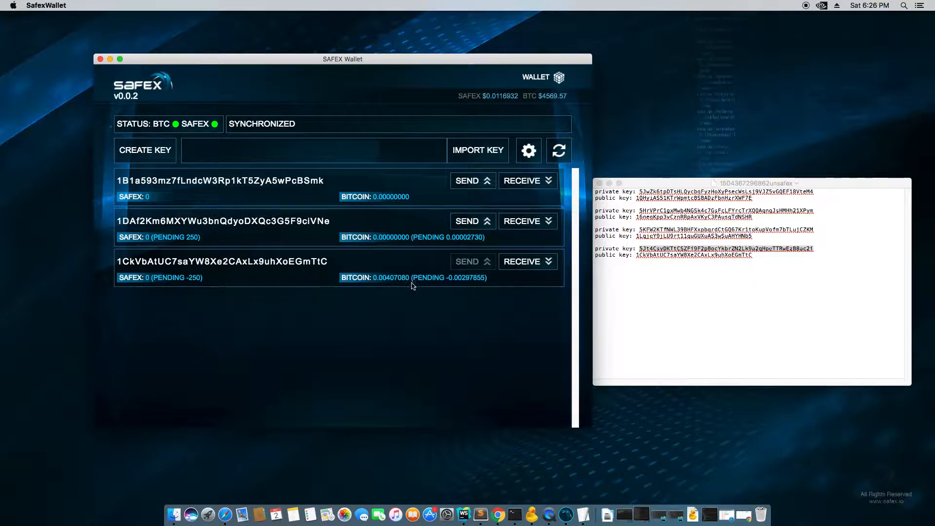
pyautogui.moveTo(374, 277); pyautogui.dragTo(496, 282)
pyautogui.click(496, 282)
pyautogui.moveTo(497, 281); pyautogui.dragTo(271, 272)
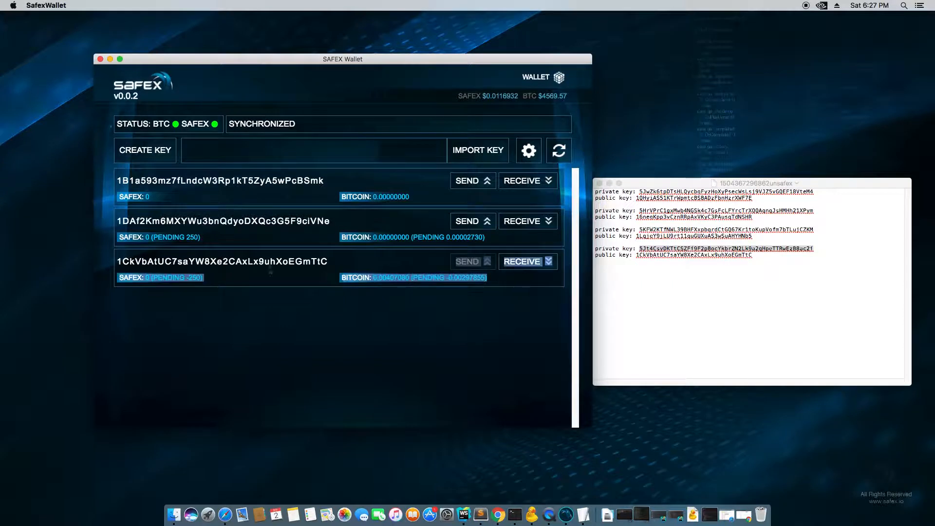
pyautogui.click(359, 277)
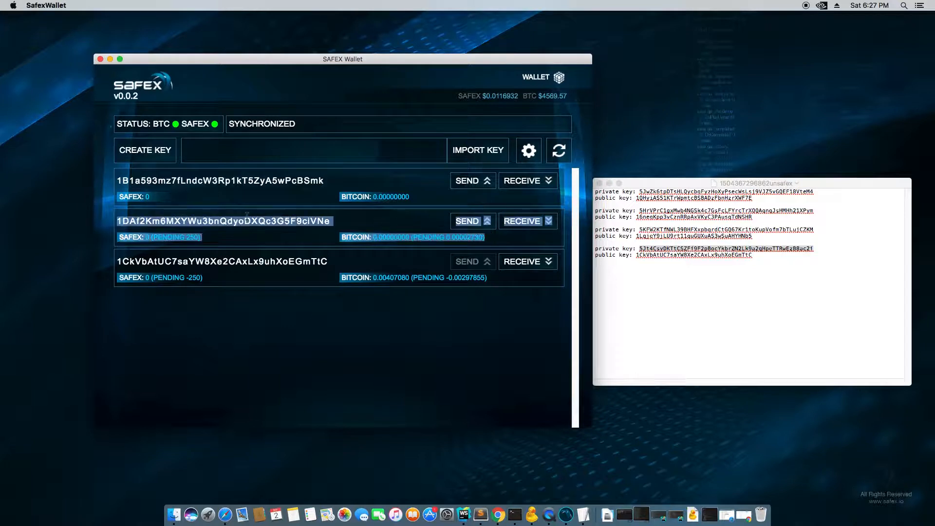
pyautogui.click(462, 224)
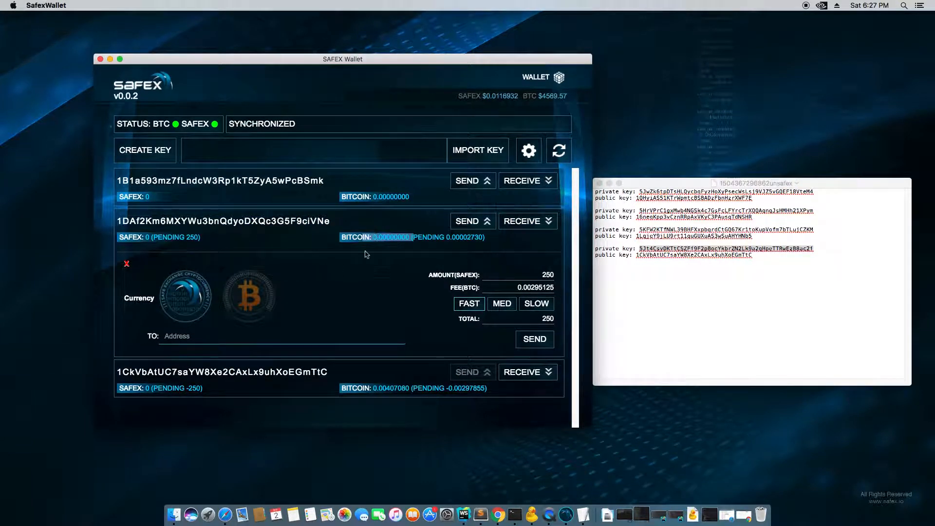
pyautogui.click(471, 227)
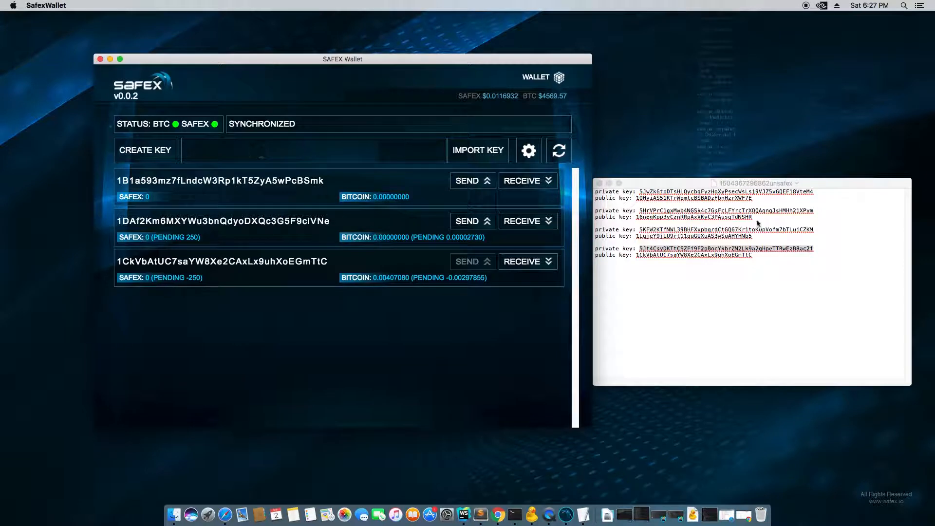
pyautogui.click(775, 246)
pyautogui.rightClick(769, 248)
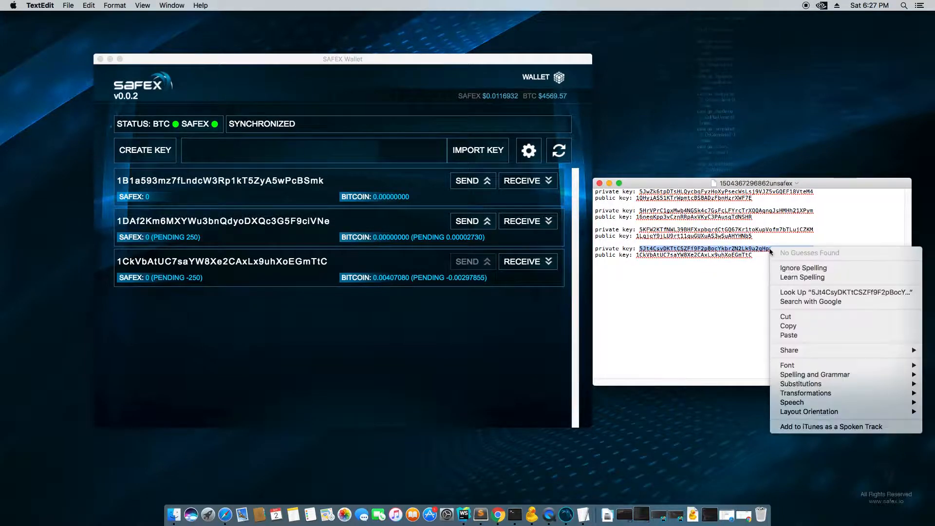
pyautogui.click(789, 327)
pyautogui.click(290, 150)
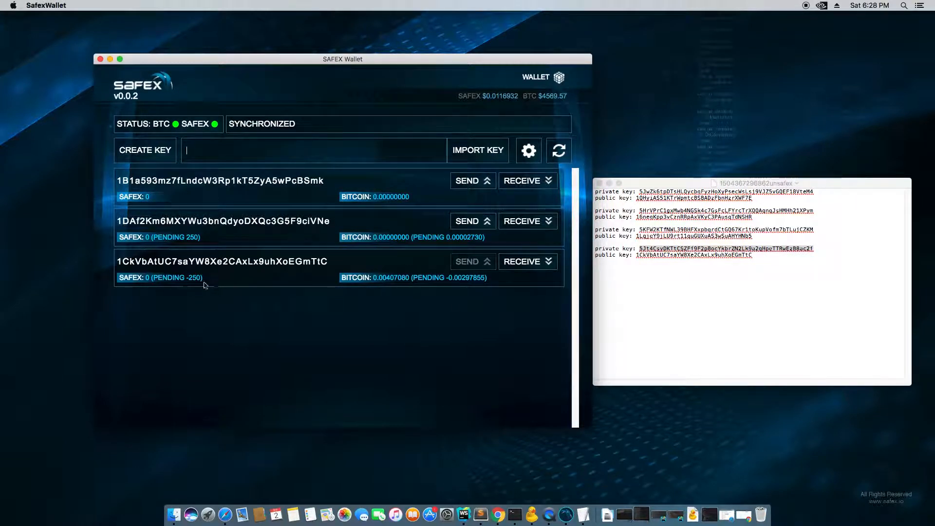
pyautogui.click(483, 223)
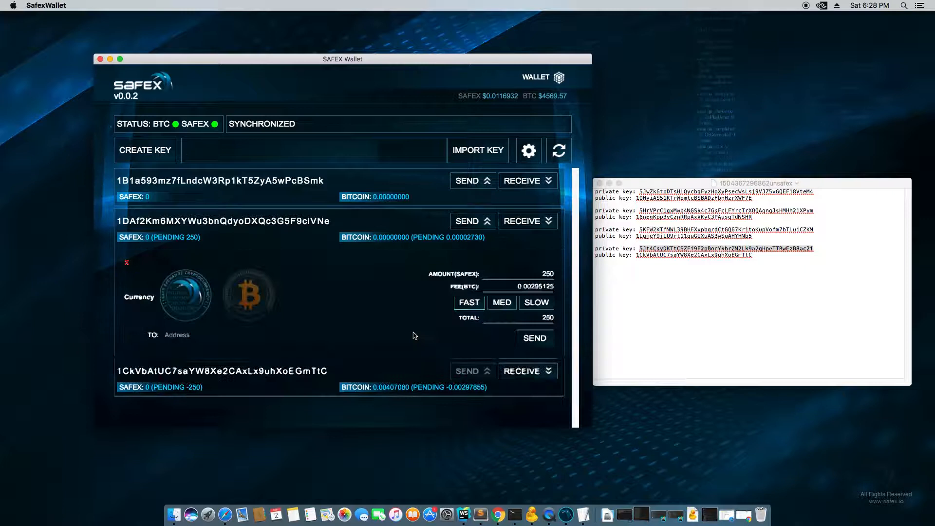
pyautogui.click(262, 300)
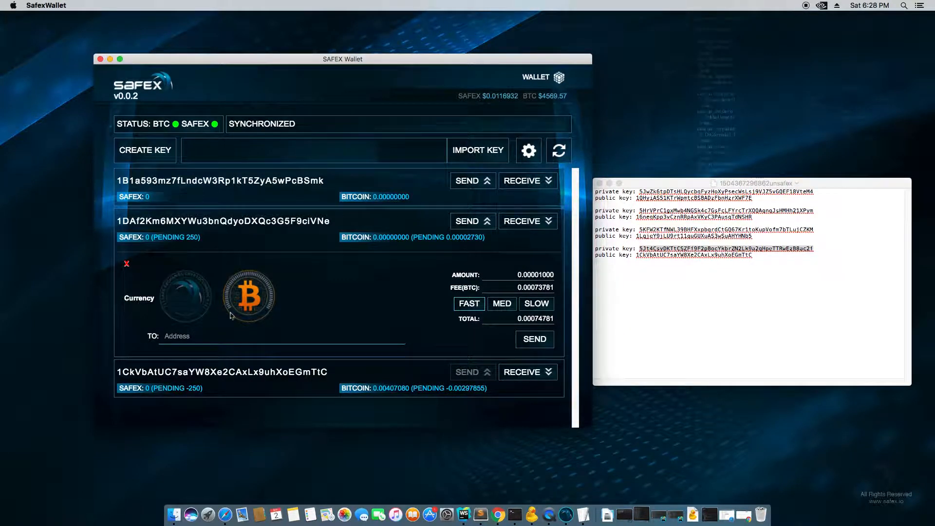
pyautogui.click(195, 298)
pyautogui.click(240, 293)
pyautogui.click(479, 221)
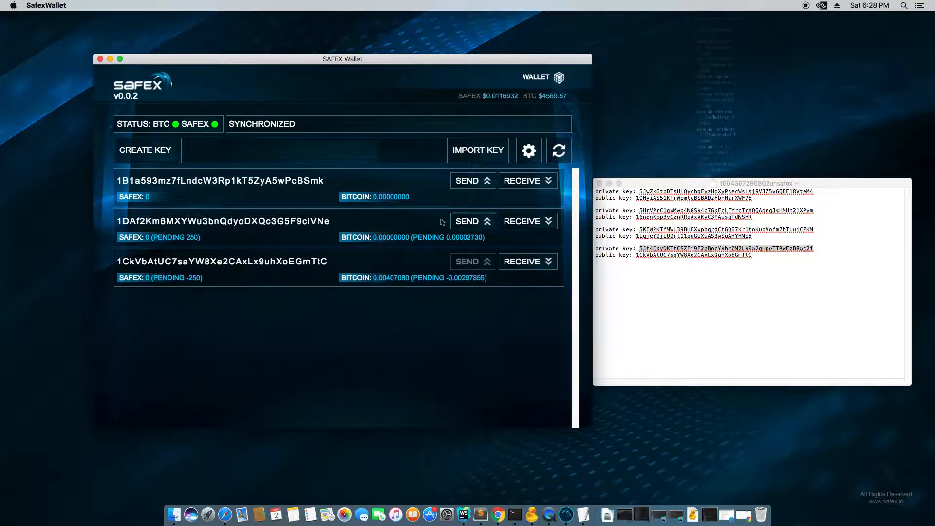
# - Export the encrypted wallet .dat backup to the Desktop
pyautogui.click(525, 154)
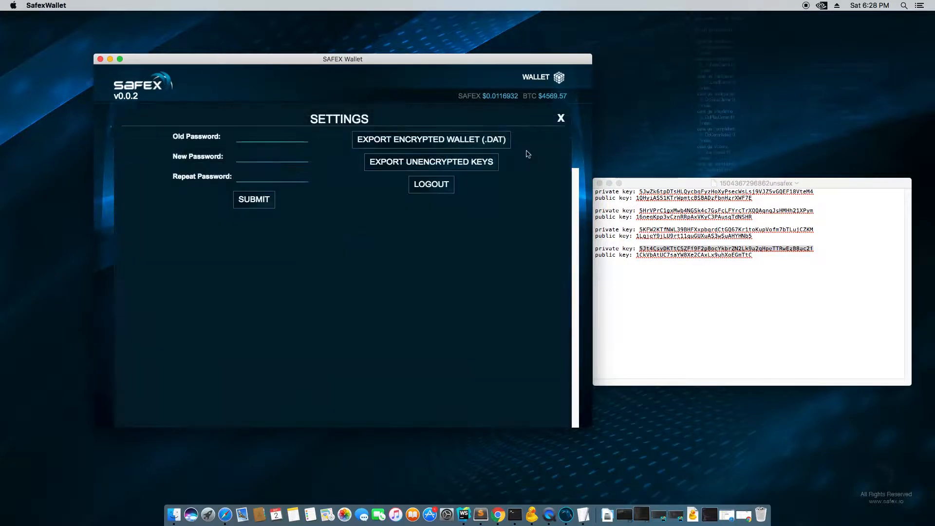
pyautogui.click(438, 142)
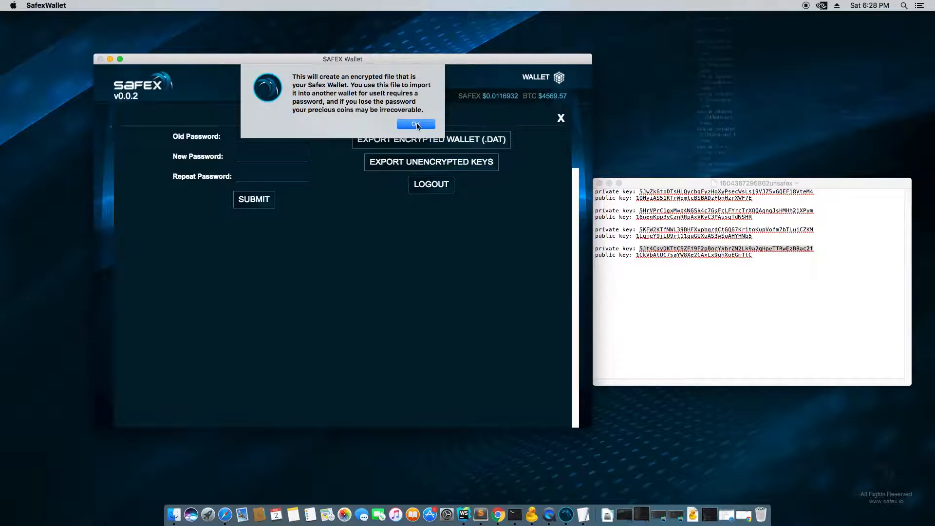
pyautogui.click(416, 124)
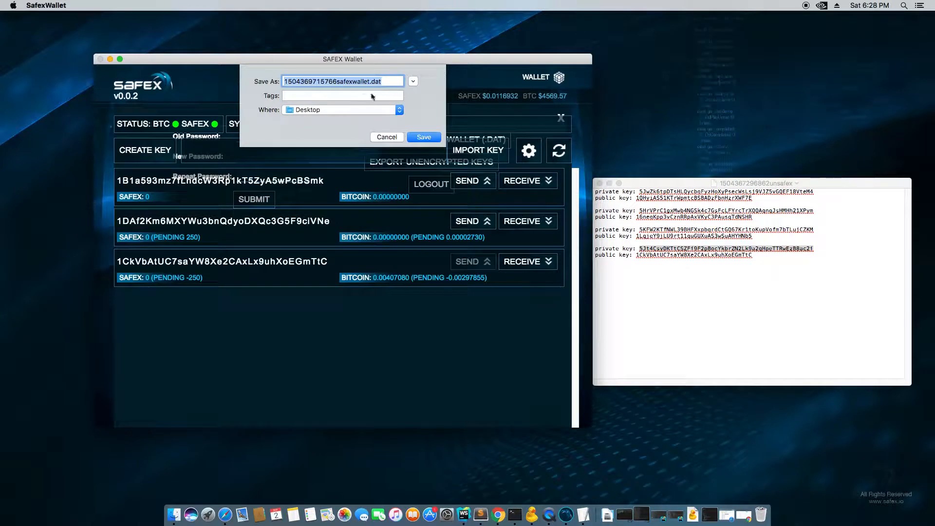
pyautogui.click(424, 137)
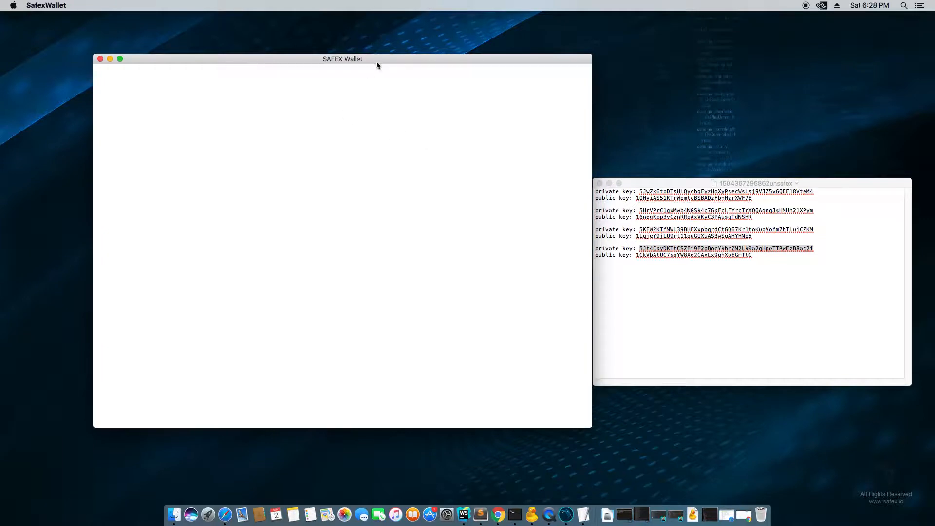
pyautogui.moveTo(377, 65)
pyautogui.mouseDown()
pyautogui.moveTo(401, 61)
pyautogui.moveTo(371, 61)
pyautogui.mouseUp()
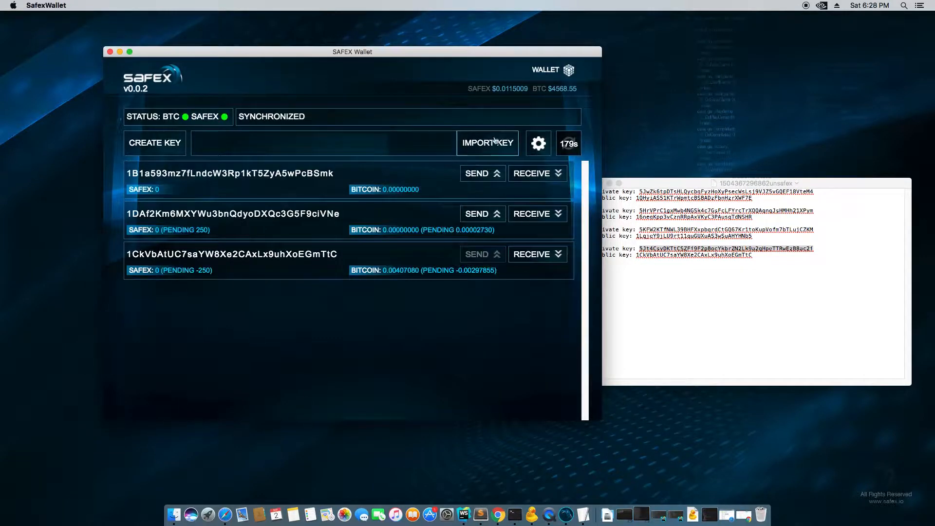
# - Export the encrypted .dat backup again, saving it to Downloads, and reopen the settings
pyautogui.click(539, 145)
pyautogui.click(475, 134)
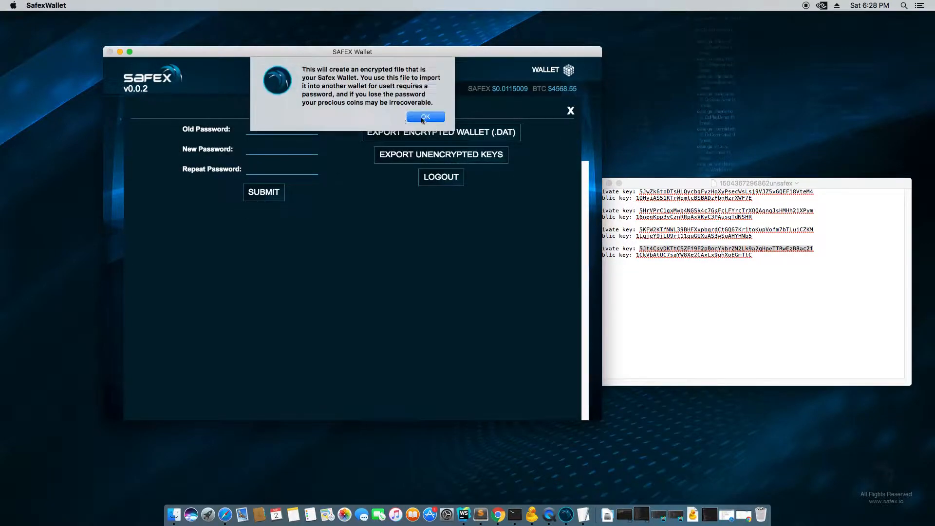
pyautogui.click(422, 118)
pyautogui.click(378, 103)
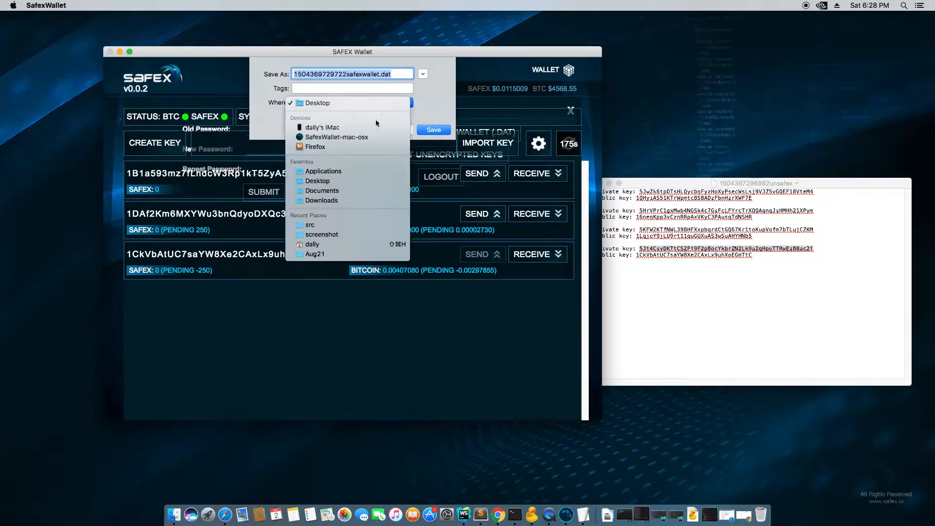
pyautogui.click(347, 191)
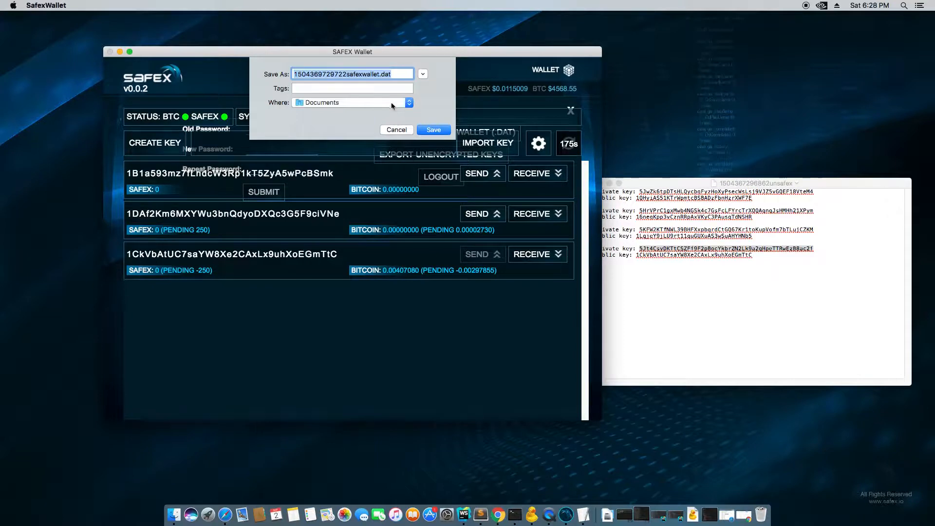
pyautogui.click(392, 106)
pyautogui.click(339, 200)
pyautogui.click(430, 130)
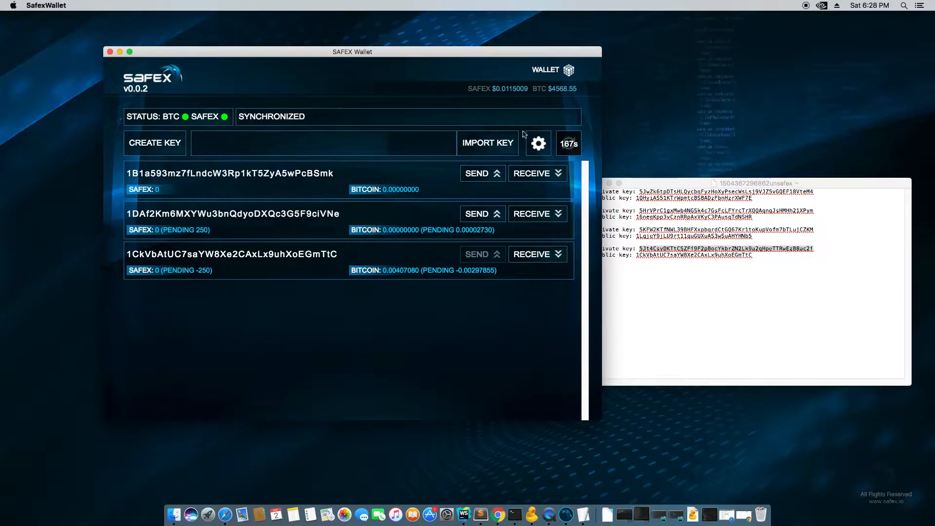
pyautogui.click(538, 143)
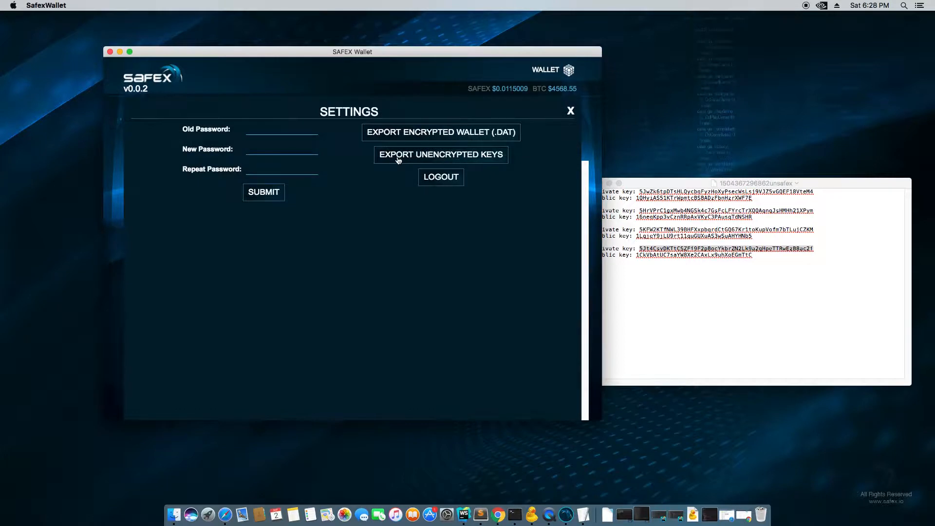
pyautogui.click(483, 158)
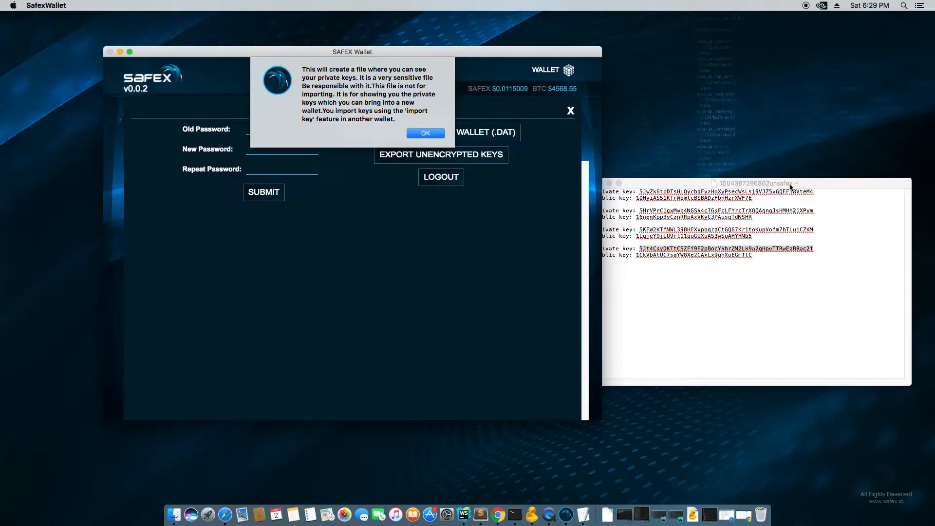
pyautogui.moveTo(791, 186); pyautogui.dragTo(817, 147)
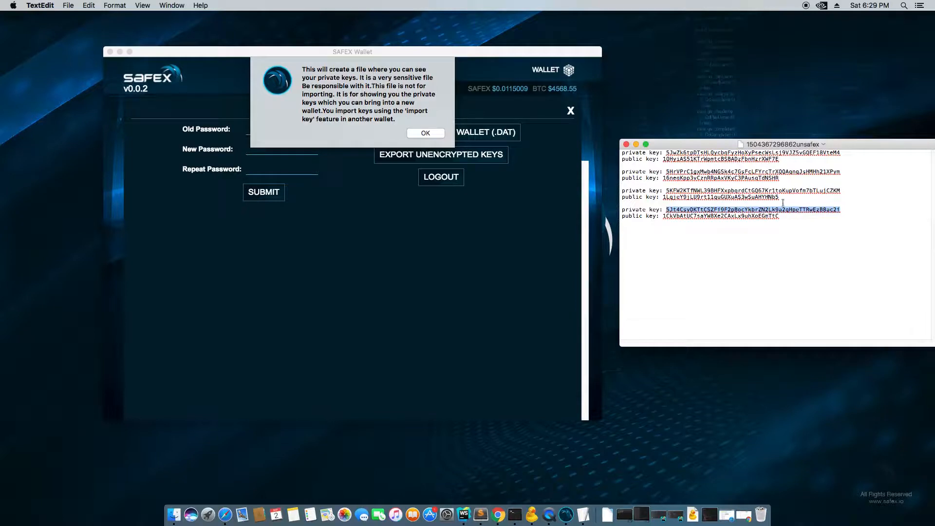
pyautogui.doubleClick(697, 191)
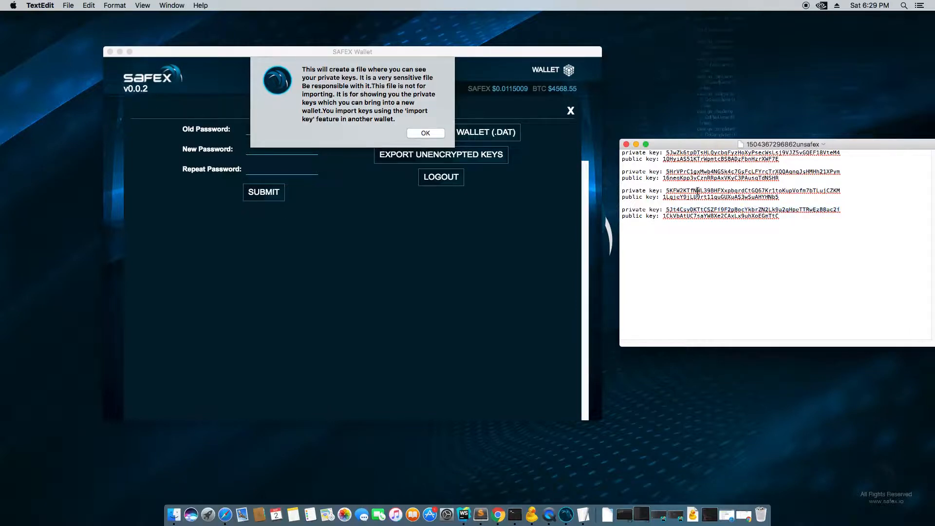
pyautogui.doubleClick(719, 171)
pyautogui.doubleClick(712, 153)
pyautogui.doubleClick(722, 171)
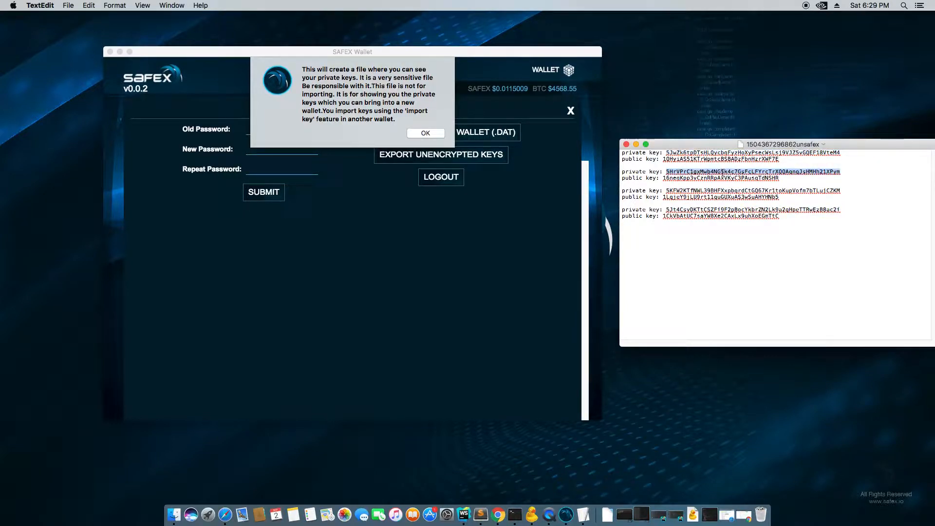
pyautogui.doubleClick(697, 190)
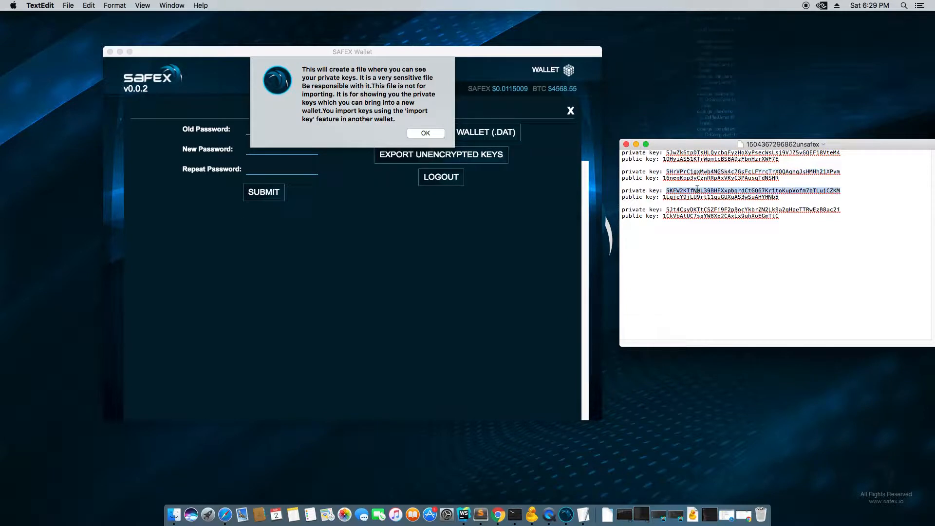
pyautogui.click(379, 108)
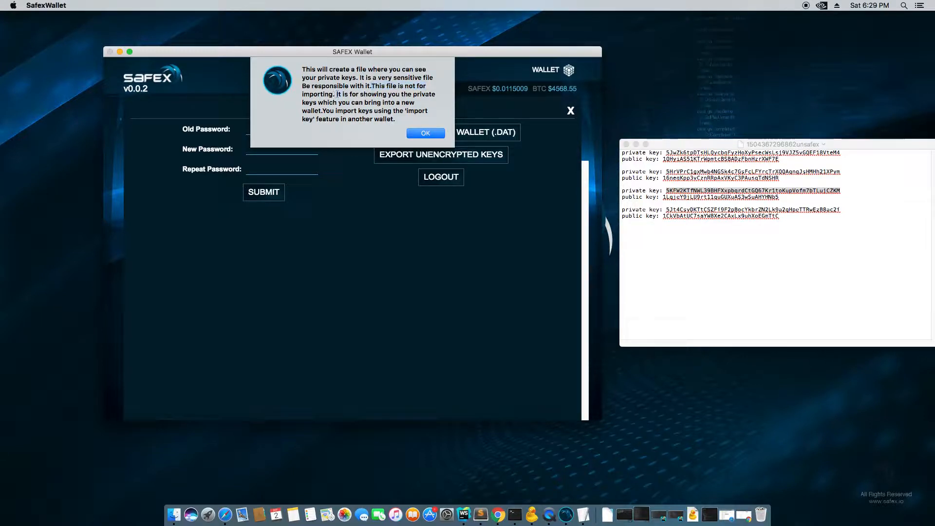
pyautogui.moveTo(337, 94); pyautogui.dragTo(424, 120)
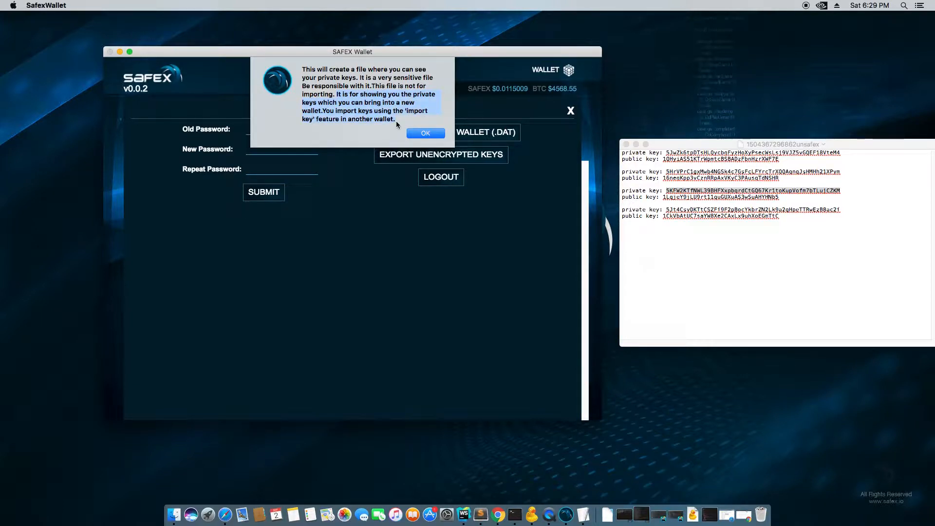
pyautogui.click(433, 135)
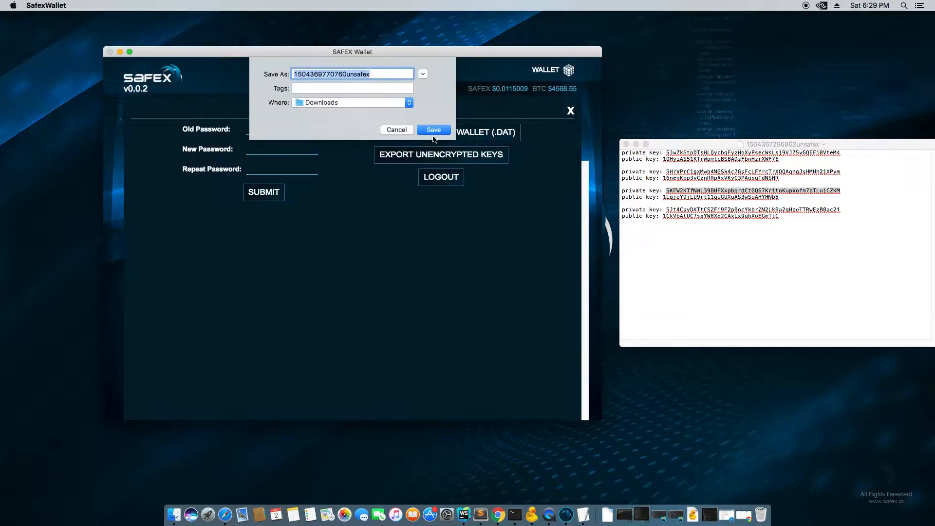
pyautogui.click(432, 131)
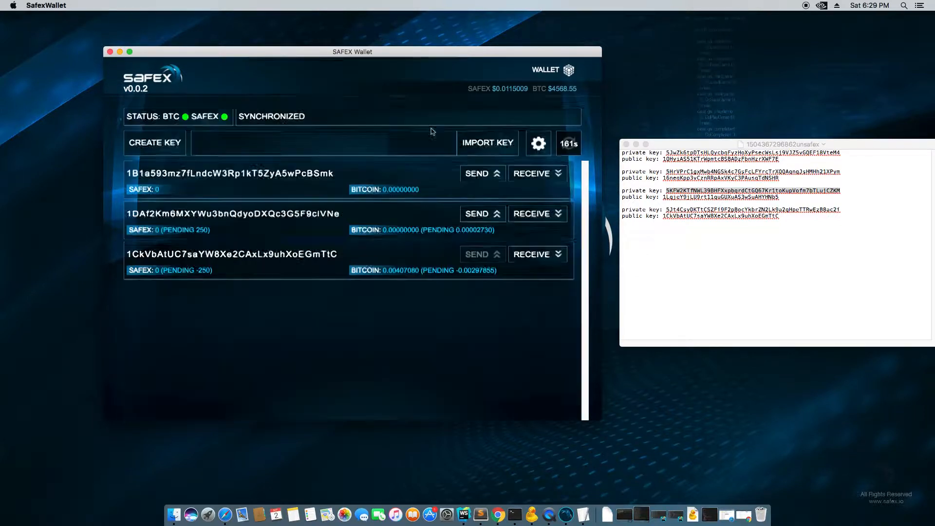
pyautogui.click(539, 145)
pyautogui.click(441, 183)
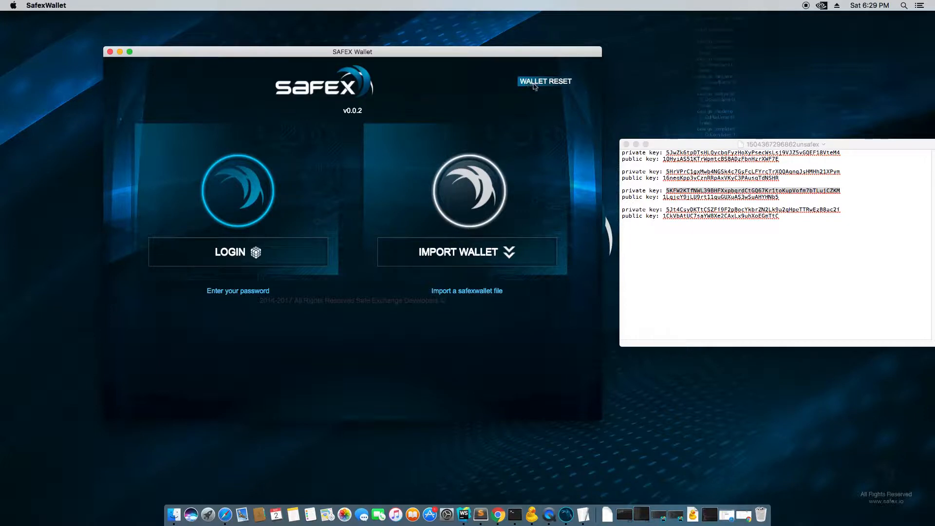
pyautogui.click(490, 251)
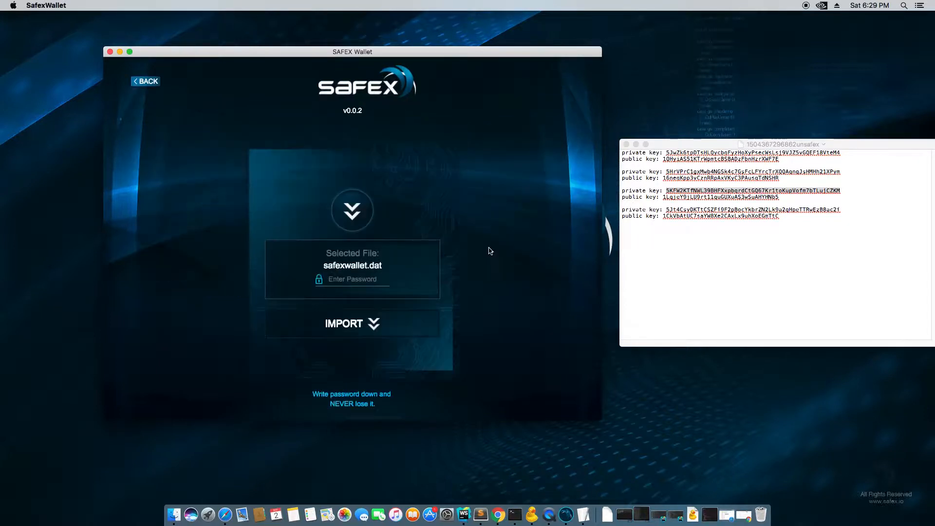
pyautogui.click(351, 211)
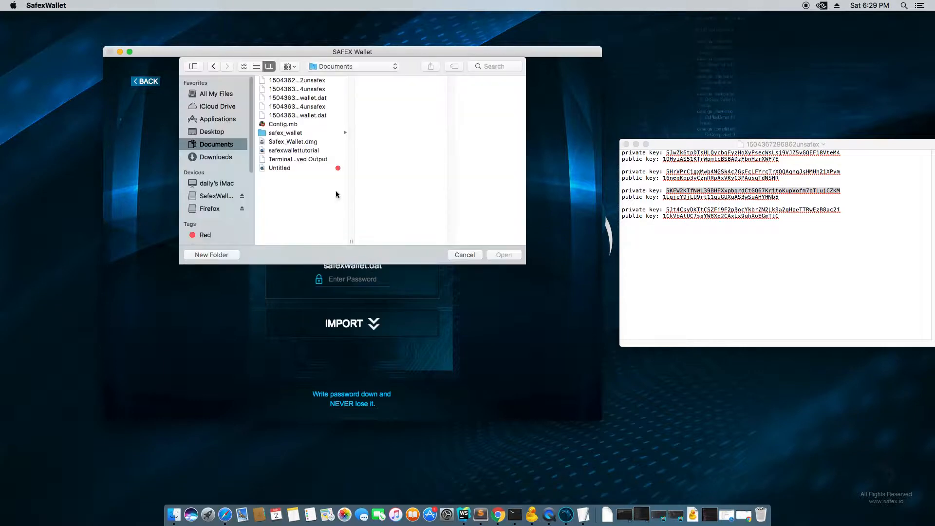
pyautogui.click(217, 155)
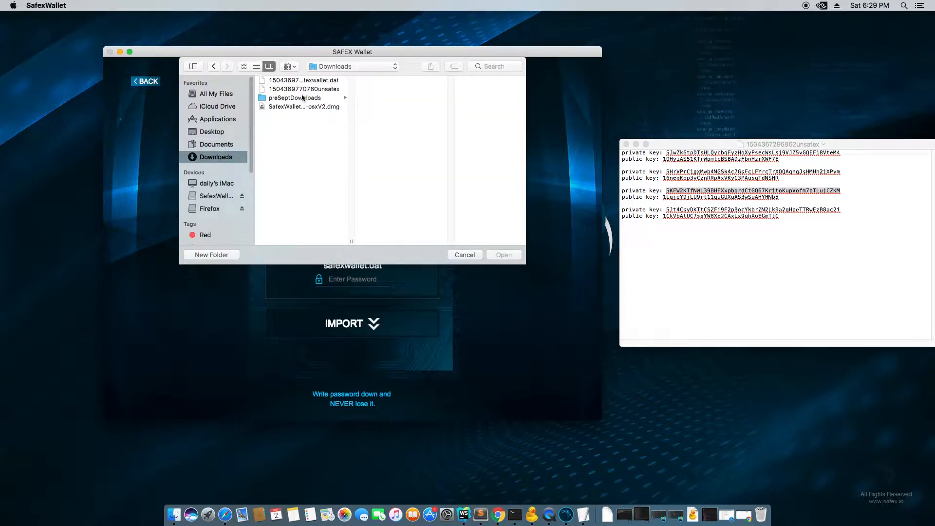
pyautogui.click(309, 81)
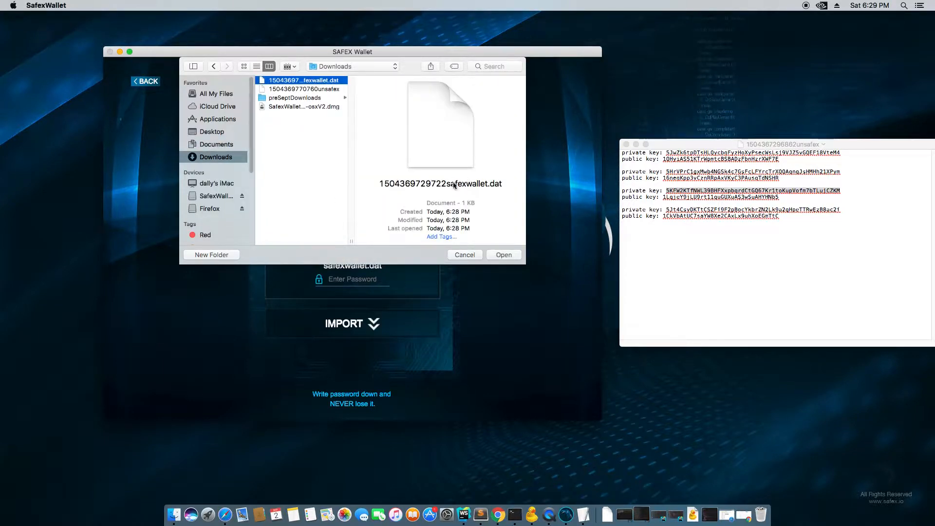
pyautogui.doubleClick(289, 82)
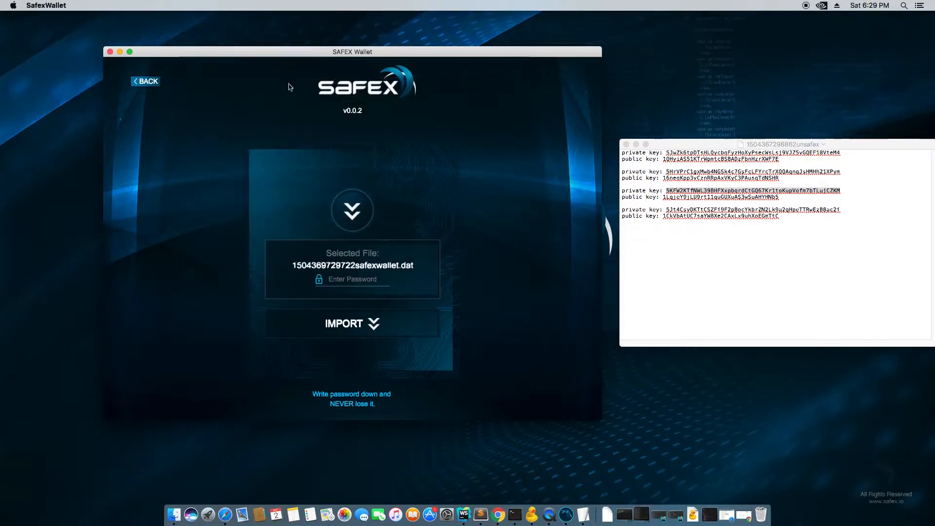
pyautogui.click(352, 281)
pyautogui.write('*****')
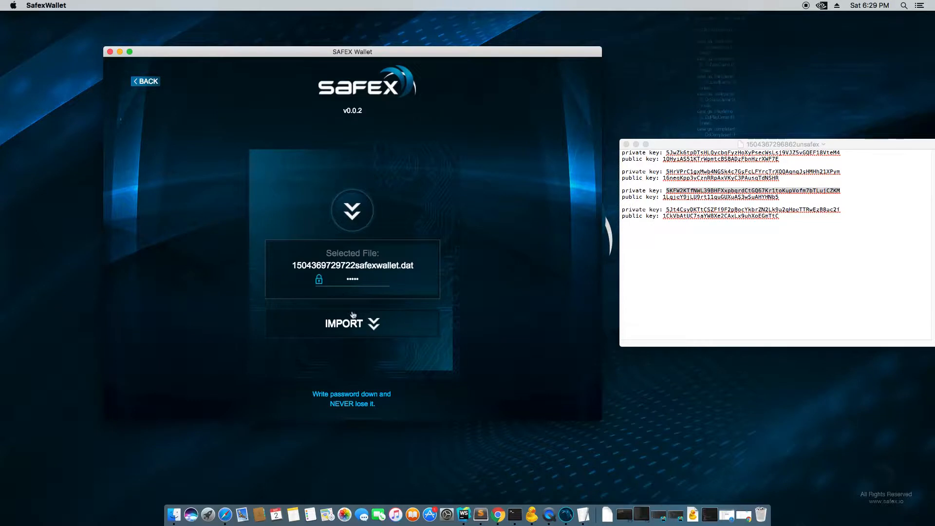
pyautogui.click(353, 315)
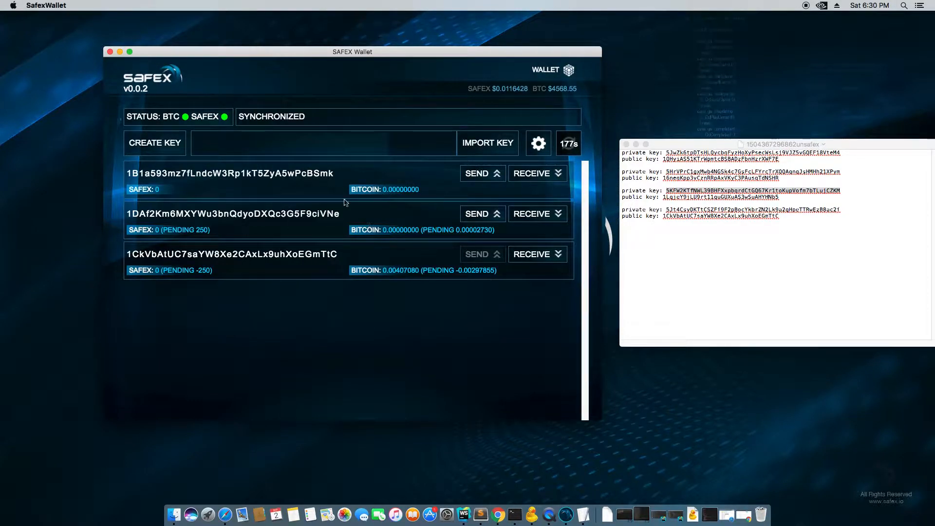
# - Log out, log back in with the wallet password, then log out again
pyautogui.click(537, 144)
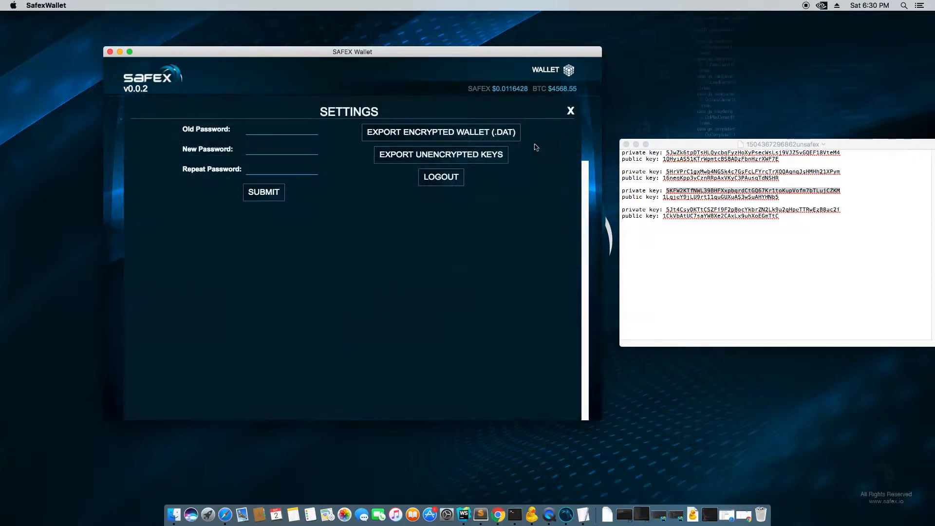
pyautogui.click(449, 182)
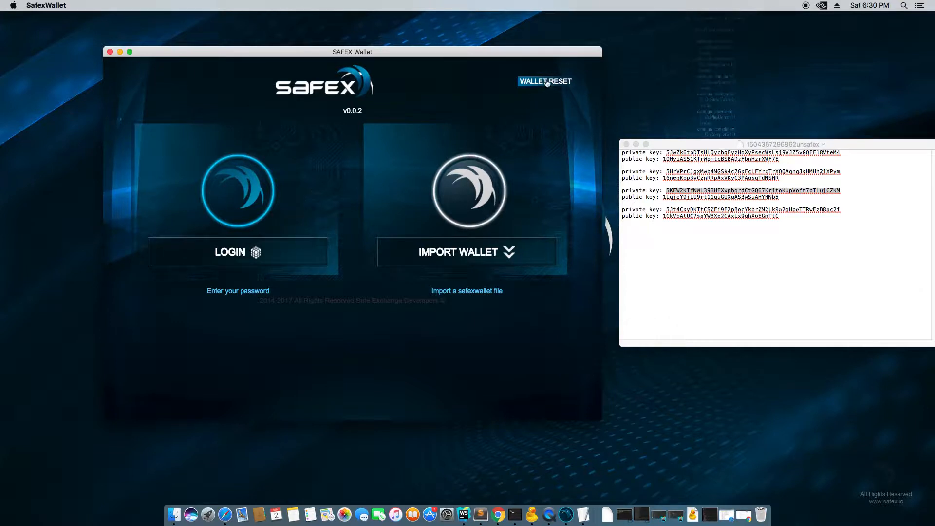
pyautogui.click(256, 252)
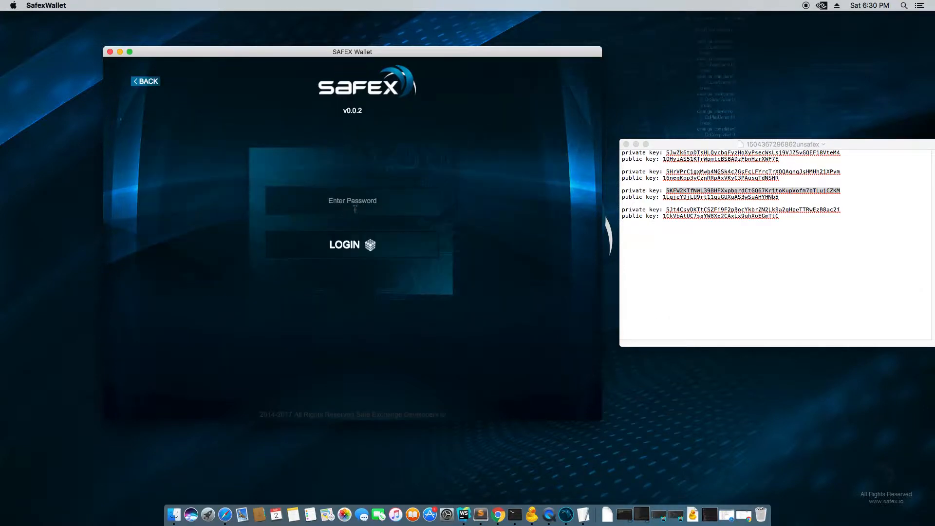
pyautogui.press('Return')
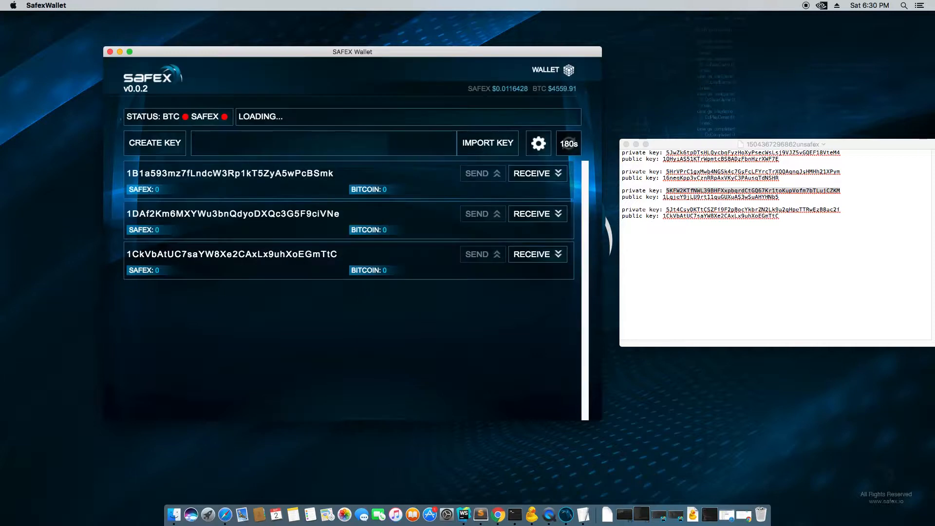
pyautogui.click(538, 145)
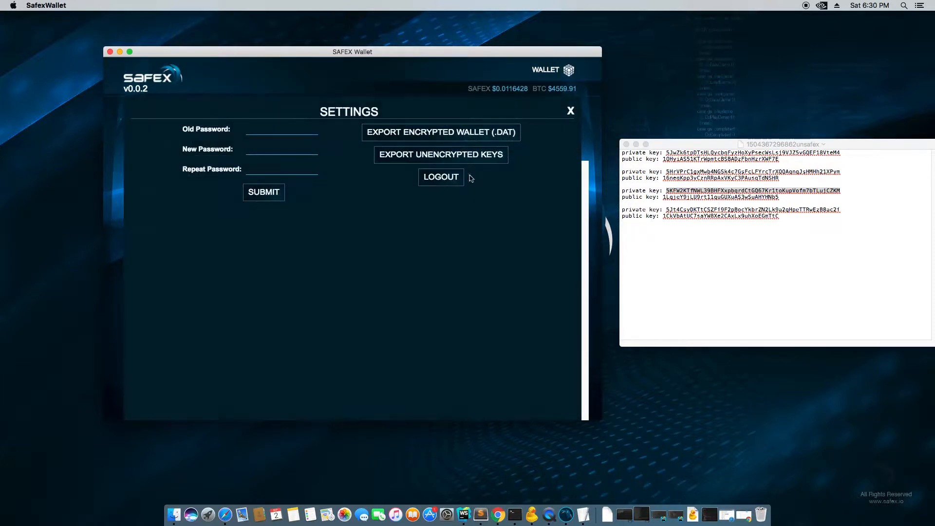
pyautogui.click(452, 180)
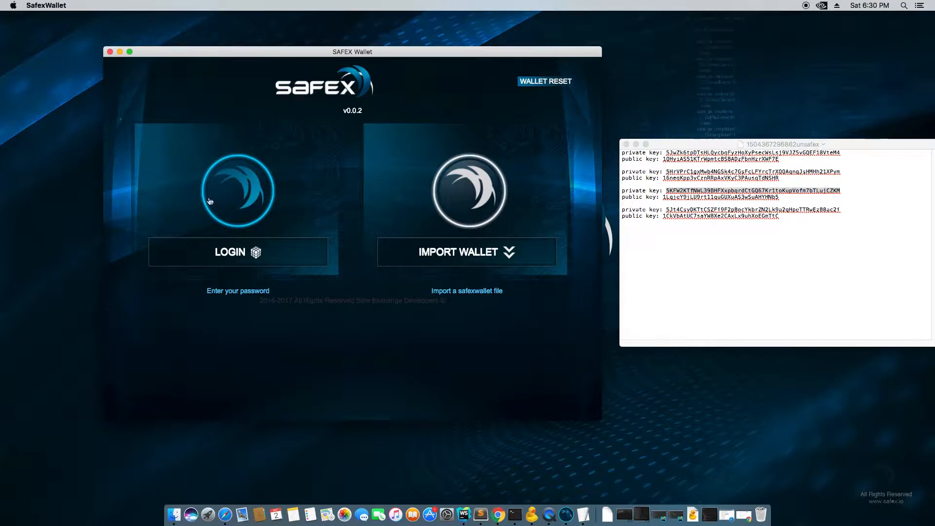
# - Start the wallet reset and save an unencrypted keys backup after entering the password
pyautogui.click(546, 82)
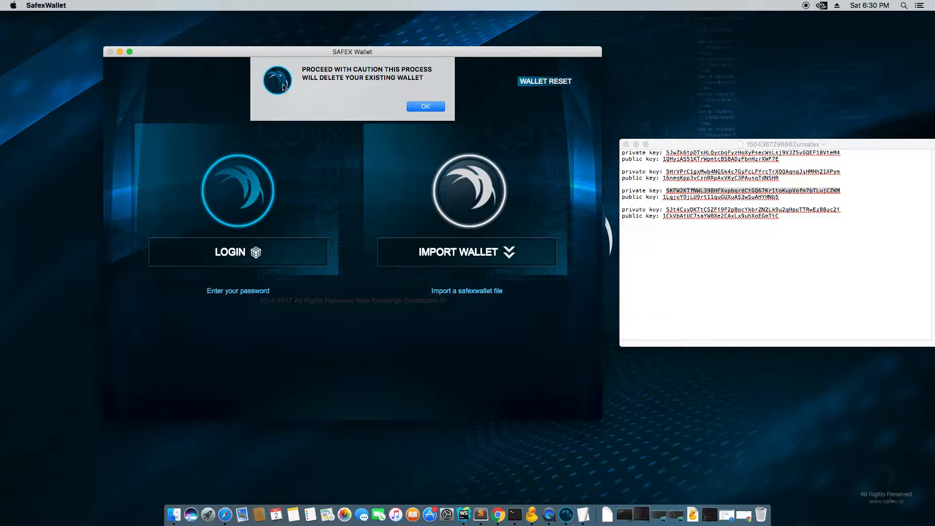
pyautogui.click(426, 107)
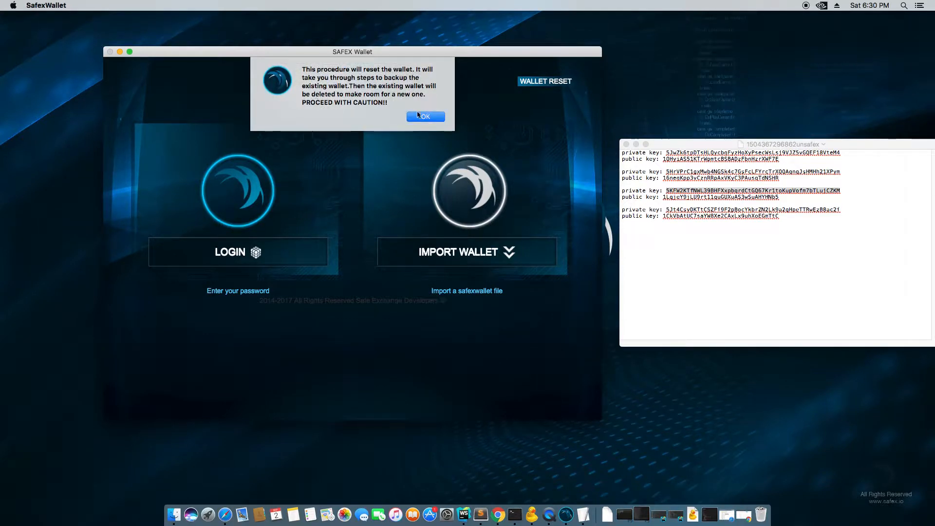
pyautogui.click(419, 116)
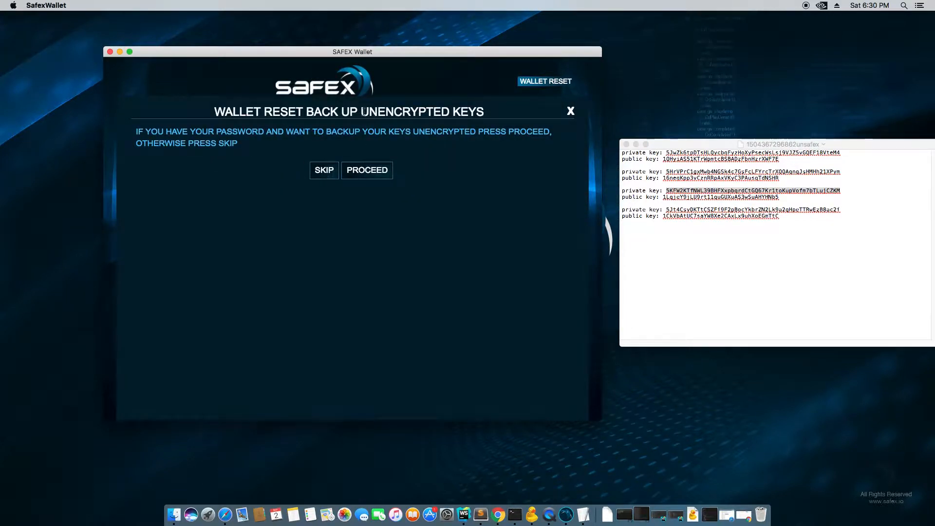
pyautogui.moveTo(364, 113); pyautogui.dragTo(486, 109)
pyautogui.click(375, 171)
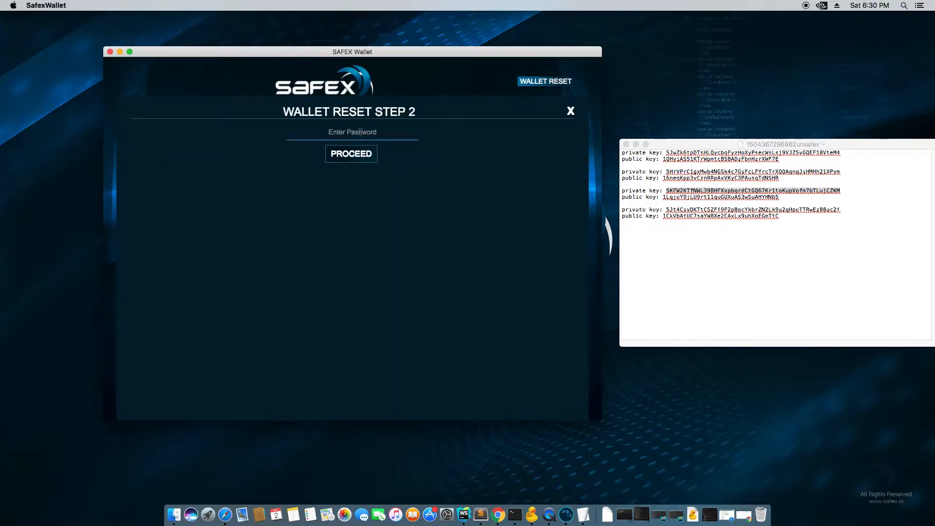
pyautogui.click(360, 132)
pyautogui.write('•••')
pyautogui.click(345, 152)
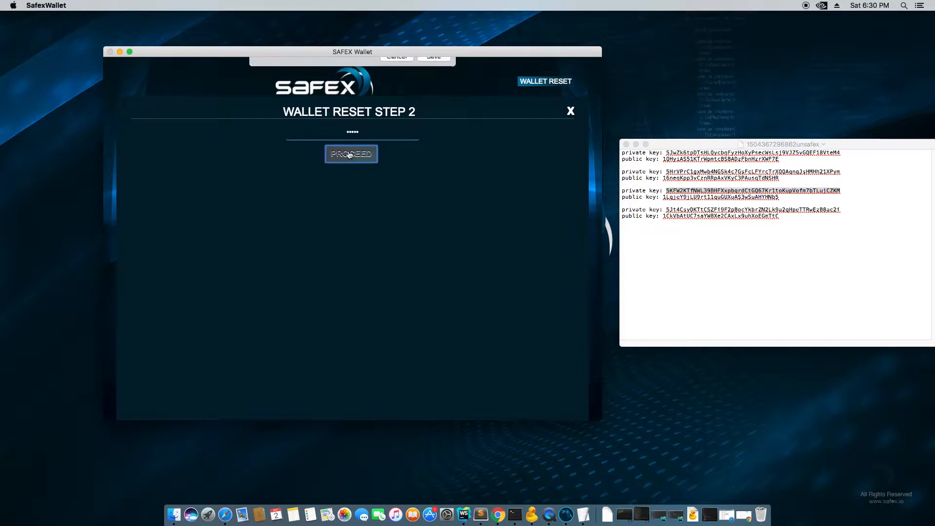
pyautogui.click(432, 130)
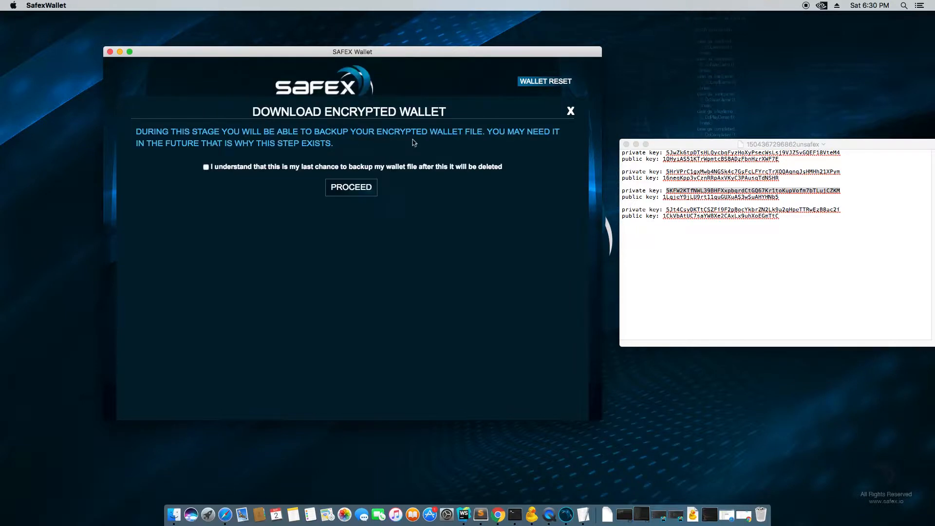
pyautogui.click(221, 169)
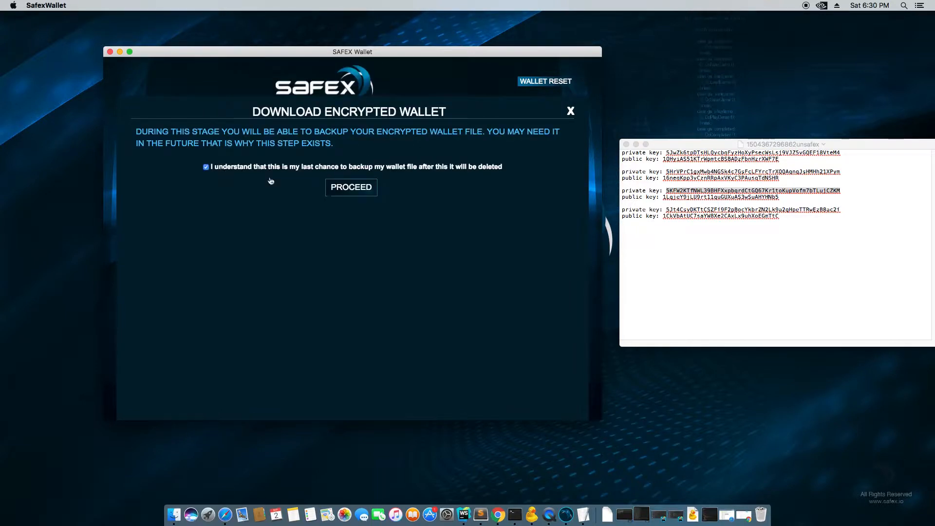
pyautogui.click(355, 191)
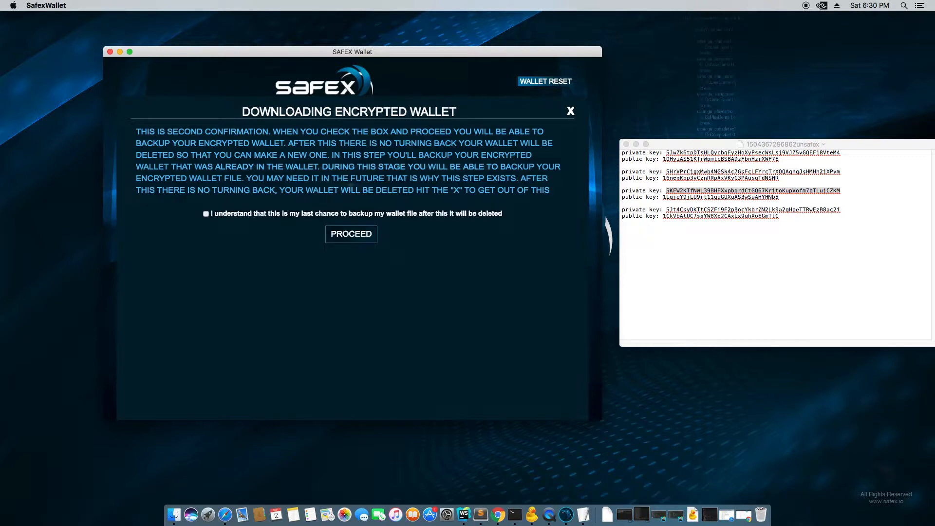
pyautogui.click(253, 213)
pyautogui.click(350, 236)
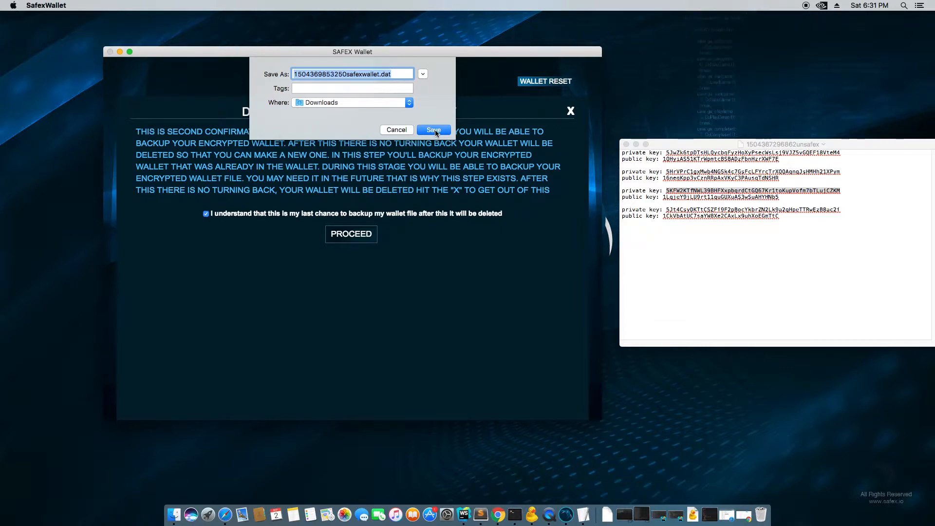
pyautogui.click(435, 129)
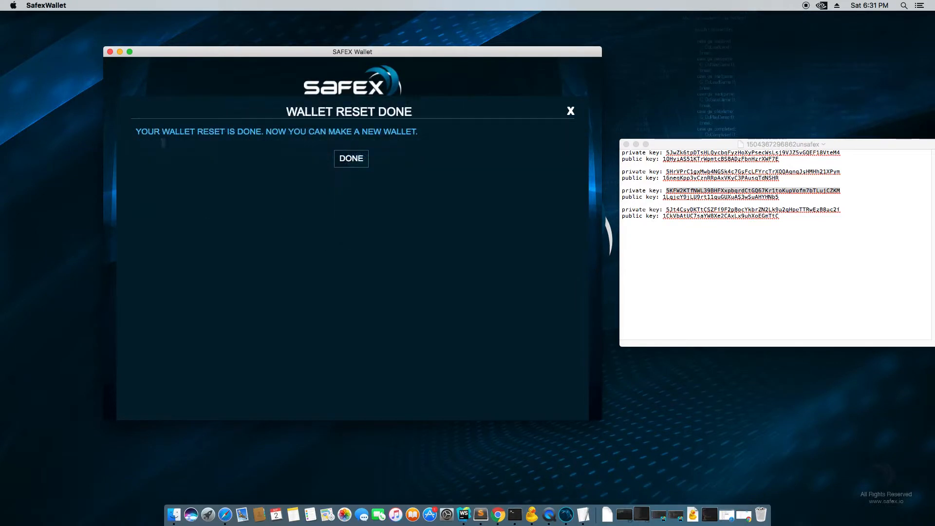
pyautogui.click(351, 160)
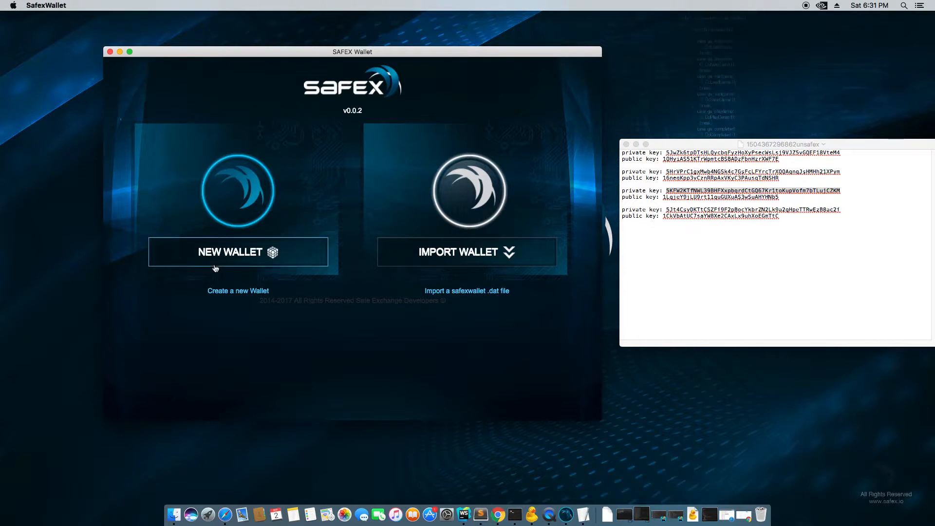
pyautogui.click(462, 253)
pyautogui.click(358, 225)
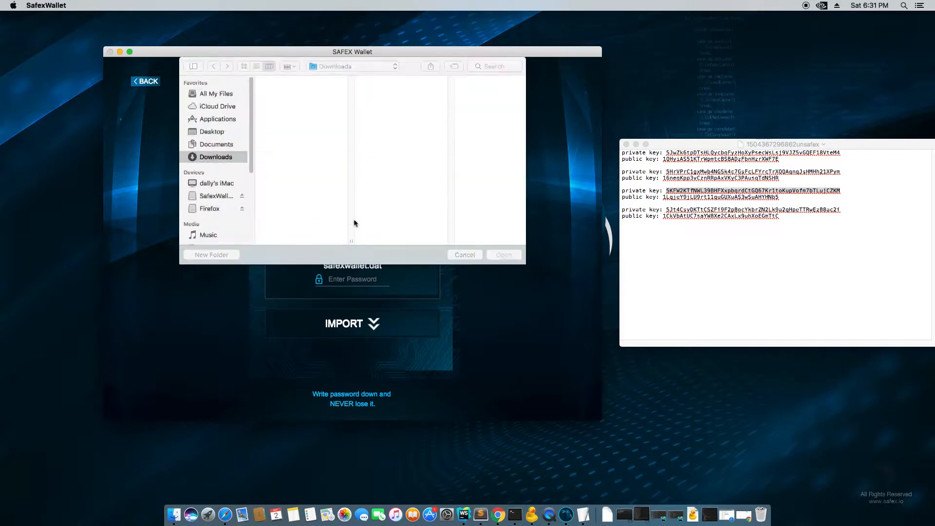
pyautogui.click(303, 81)
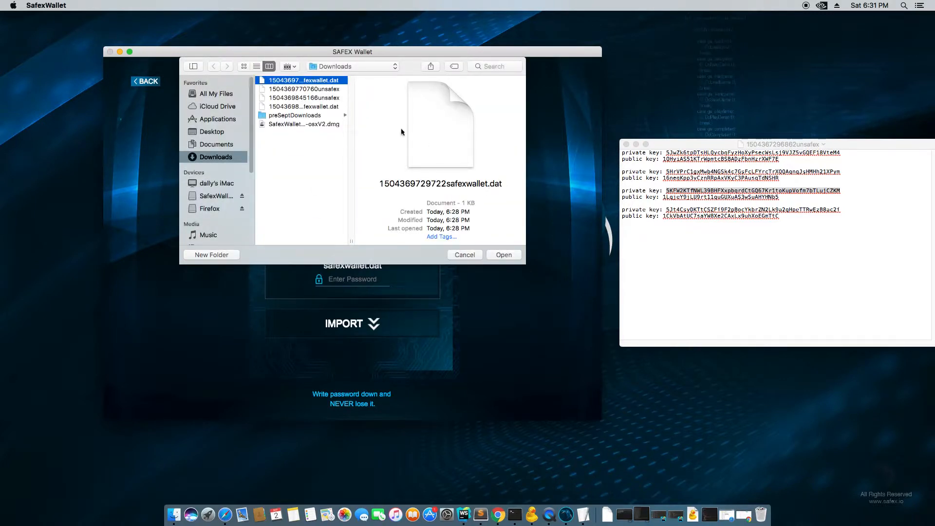
pyautogui.doubleClick(330, 82)
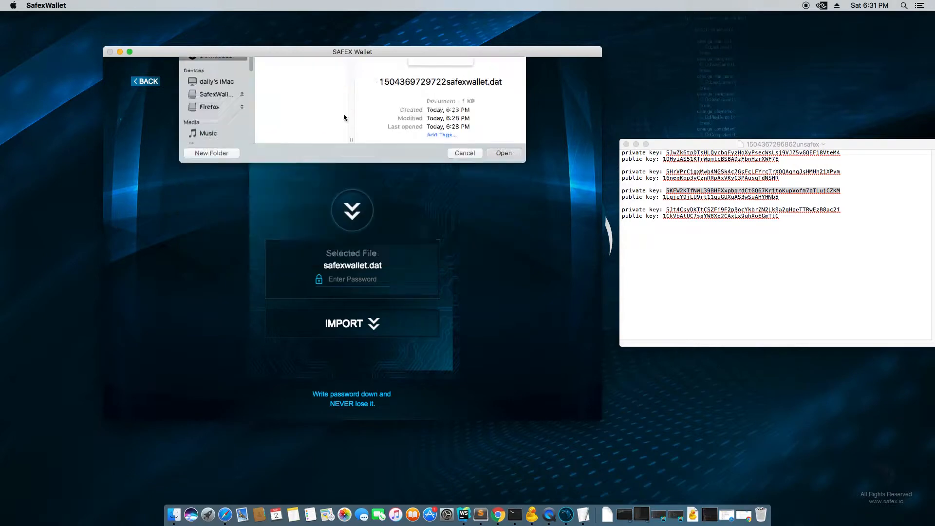
pyautogui.click(361, 282)
pyautogui.write('1234')
pyautogui.press('Return')
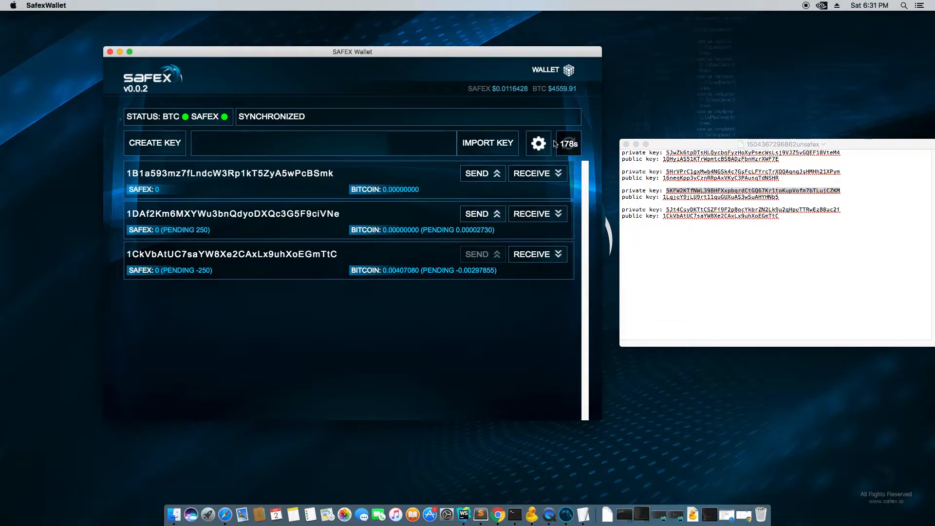
pyautogui.click(539, 143)
pyautogui.click(444, 176)
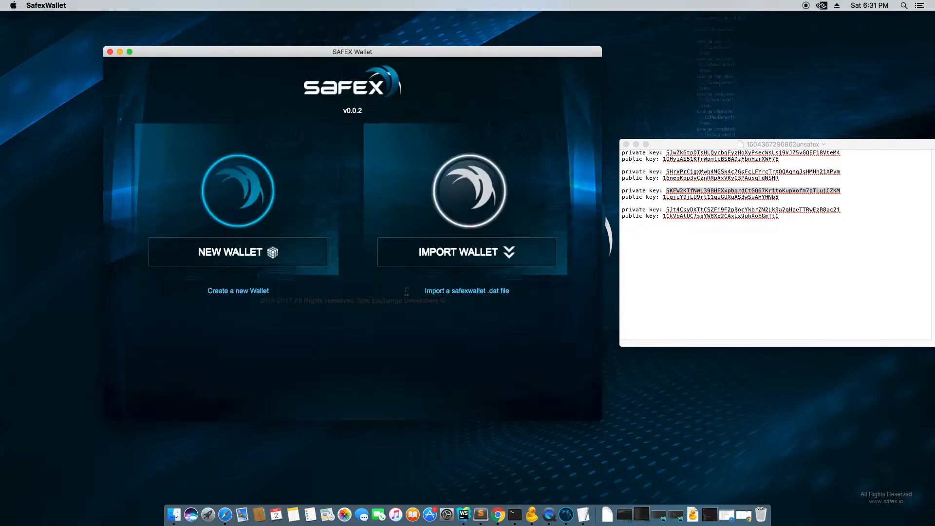
# - Create a new password-protected wallet, select its single empty address, and bring up a Finder window
pyautogui.click(245, 253)
pyautogui.click(330, 201)
pyautogui.write('•••••')
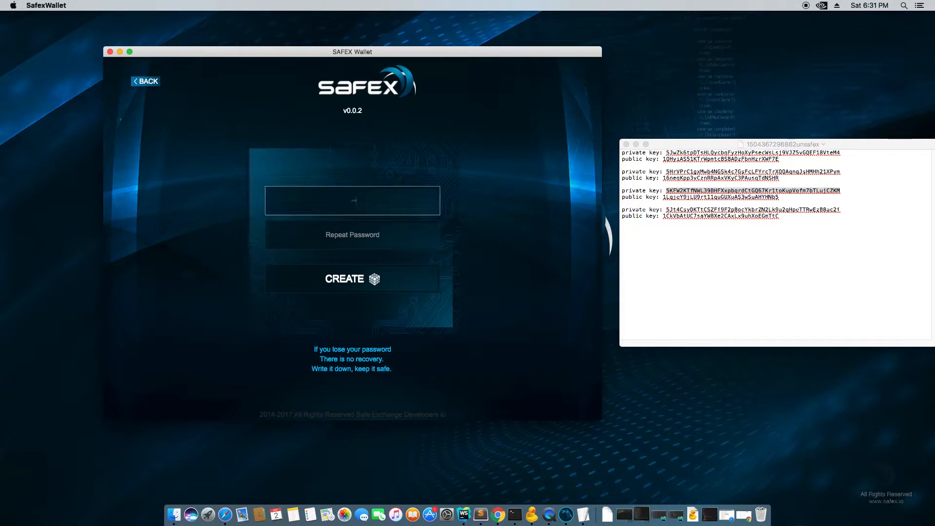
pyautogui.press('Tab')
pyautogui.write('••••')
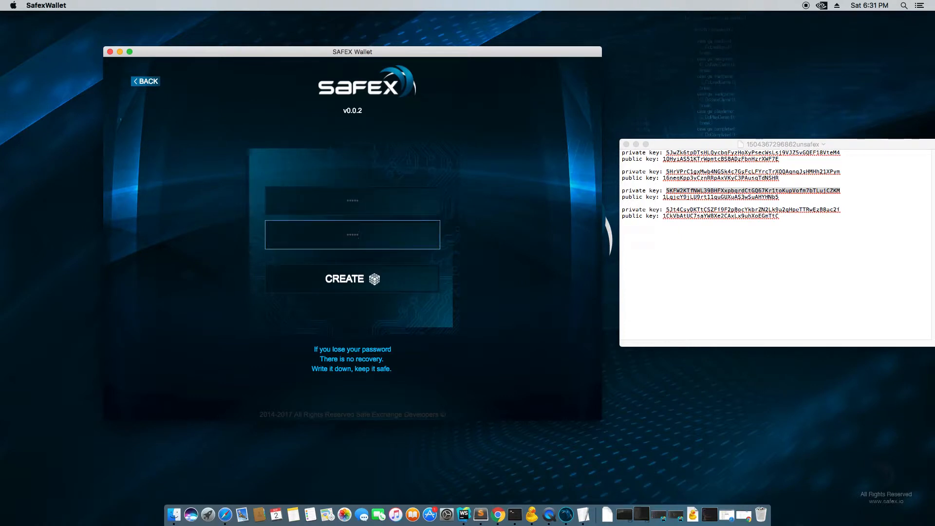
pyautogui.write('•')
pyautogui.press('Return')
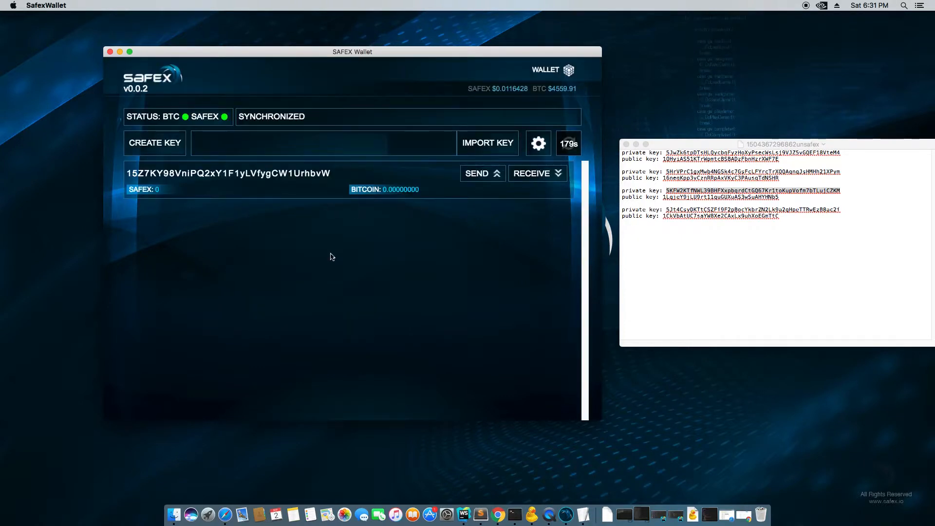
pyautogui.doubleClick(250, 173)
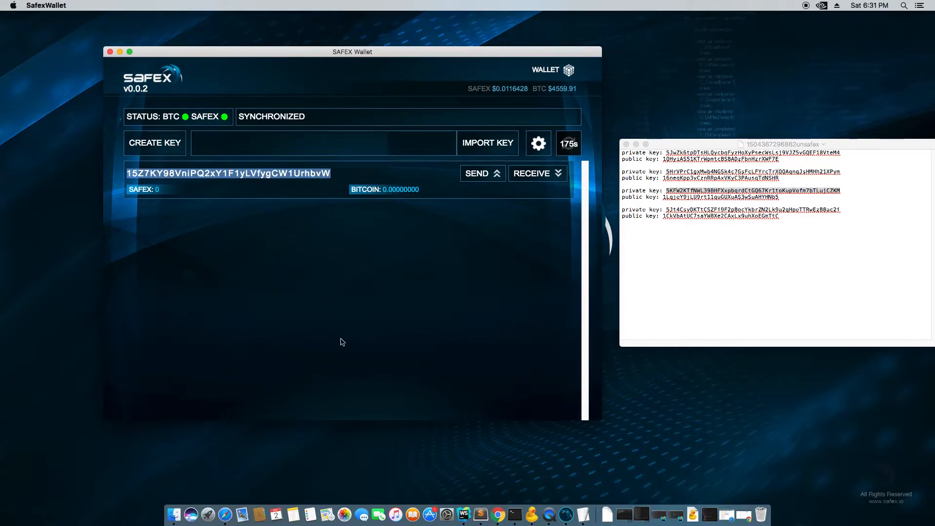
pyautogui.click(174, 515)
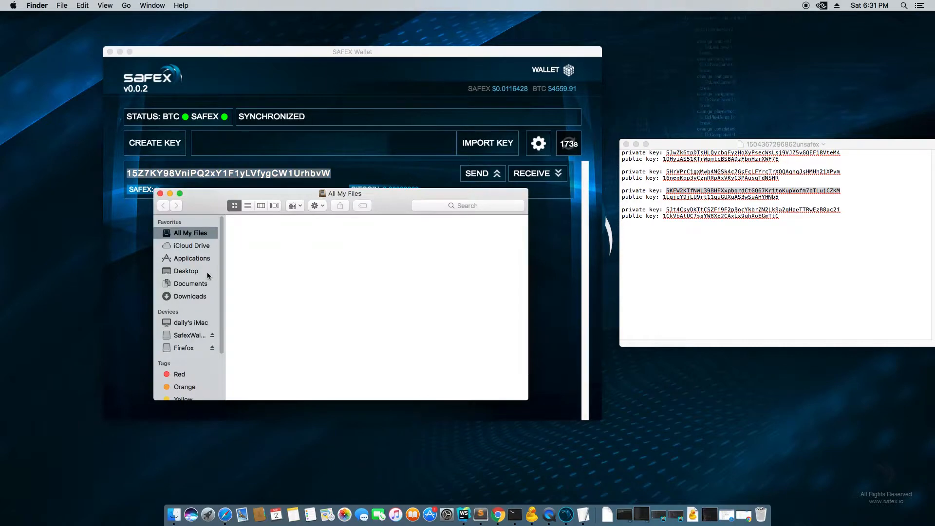
pyautogui.click(195, 297)
pyautogui.click(313, 242)
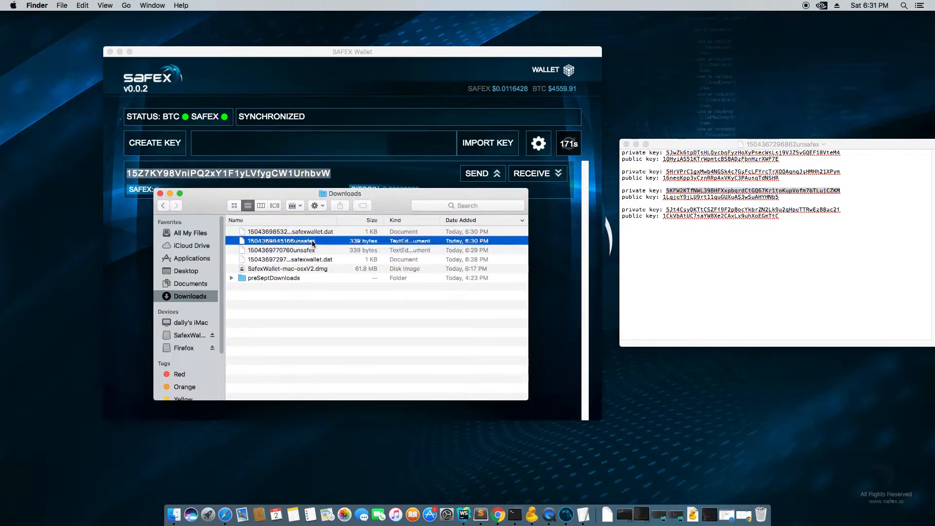
pyautogui.doubleClick(313, 241)
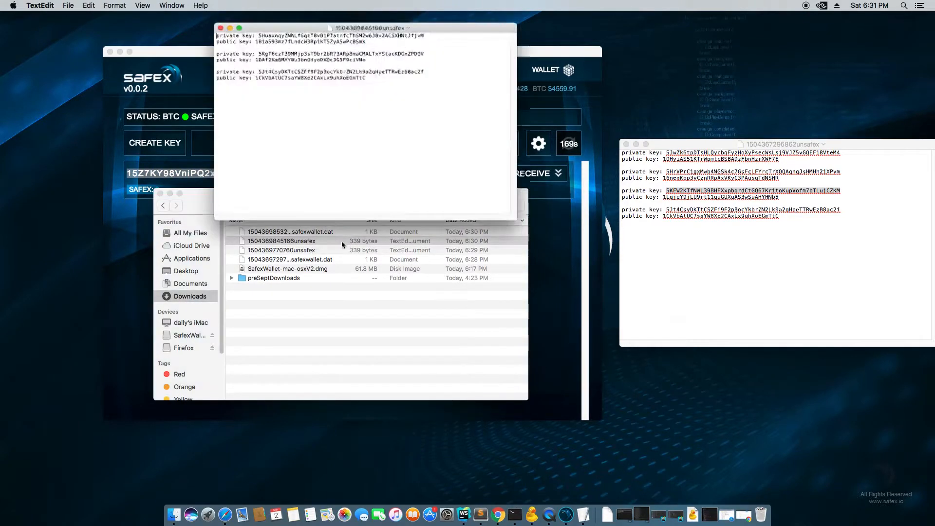
pyautogui.moveTo(321, 19); pyautogui.dragTo(723, 143)
pyautogui.click(160, 194)
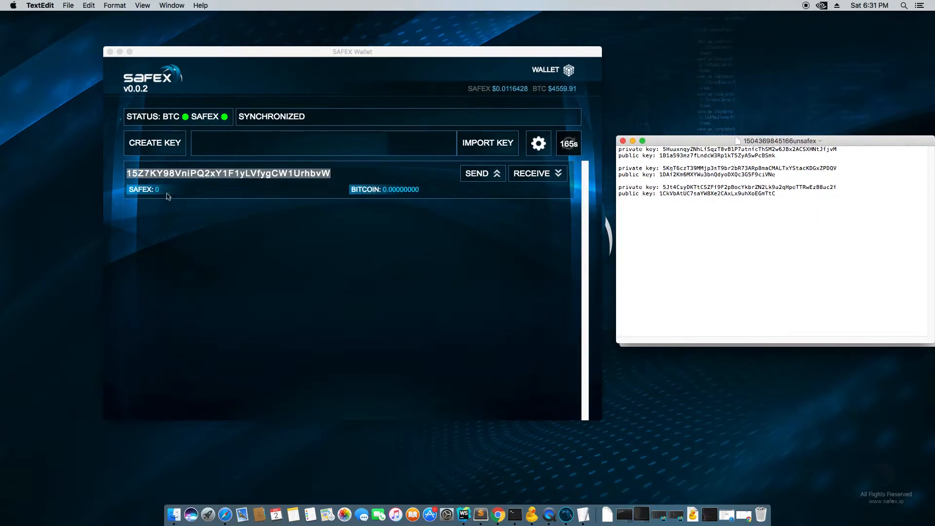
# - Copy the third private key from the keys file and import it into the wallet
pyautogui.doubleClick(698, 187)
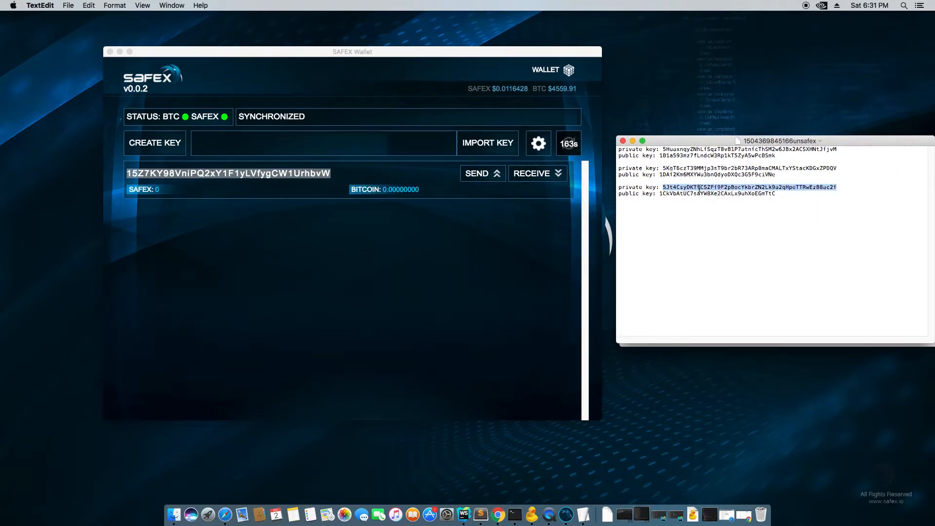
pyautogui.rightClick(699, 189)
pyautogui.click(729, 267)
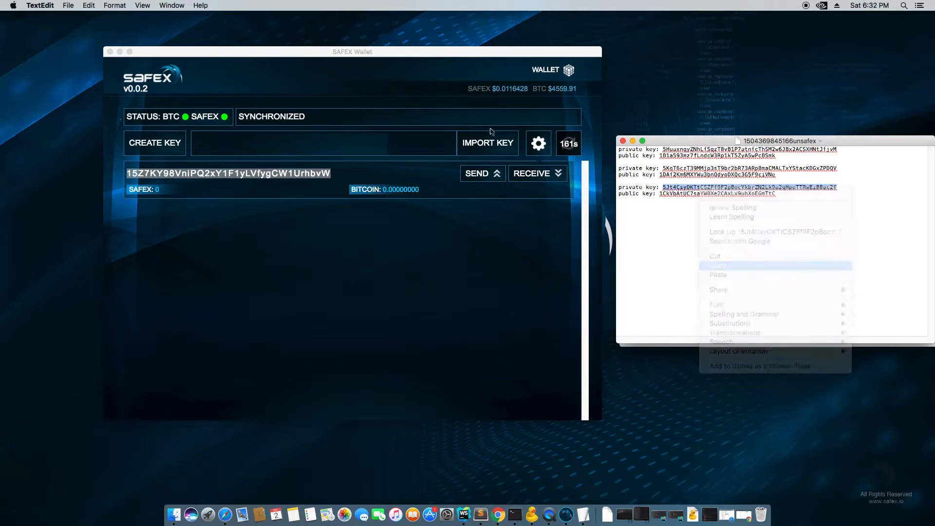
pyautogui.click(351, 144)
pyautogui.rightClick(351, 144)
pyautogui.click(374, 184)
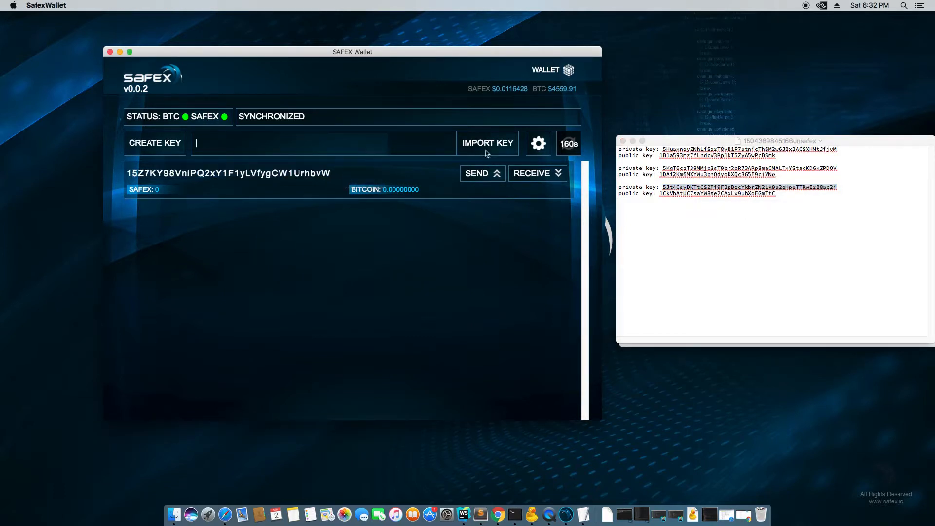
pyautogui.click(493, 148)
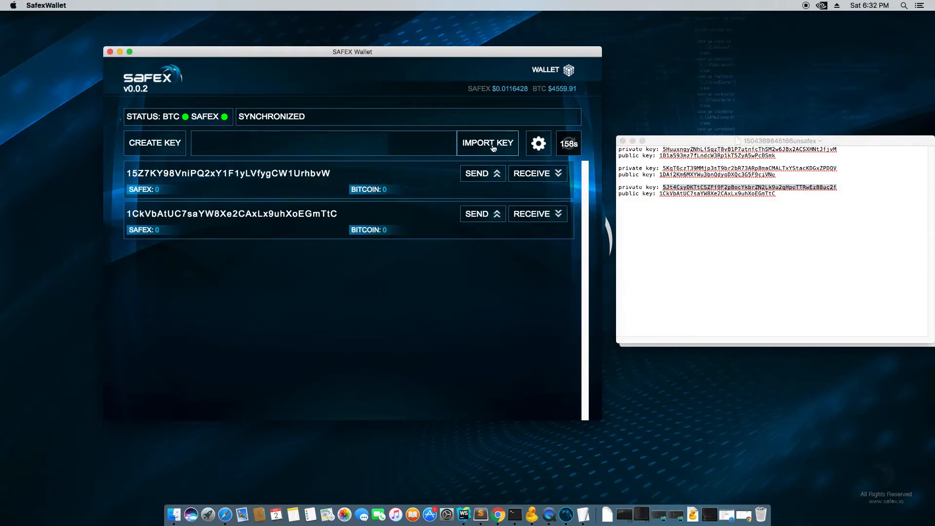
# - Copy the second private key from the keys file and import it into the wallet
pyautogui.doubleClick(718, 167)
pyautogui.rightClick(718, 167)
pyautogui.click(729, 244)
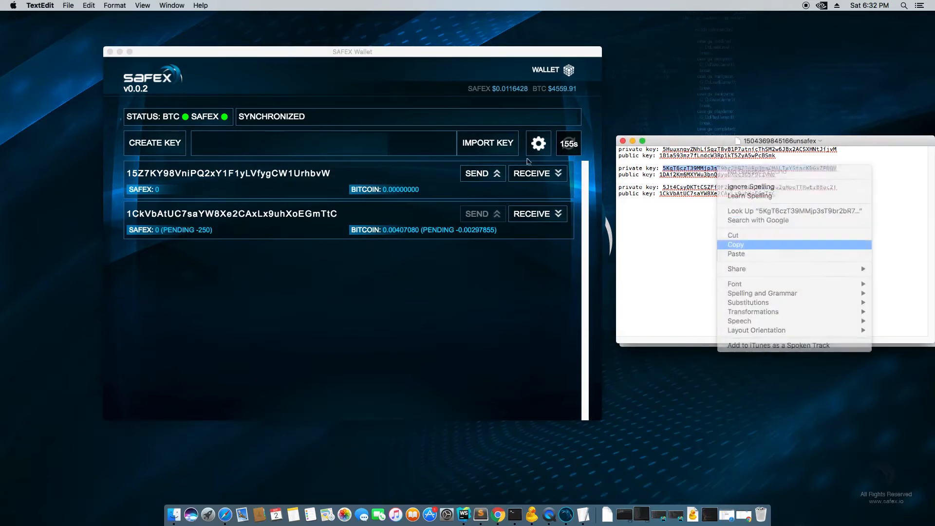
pyautogui.click(301, 141)
pyautogui.rightClick(302, 141)
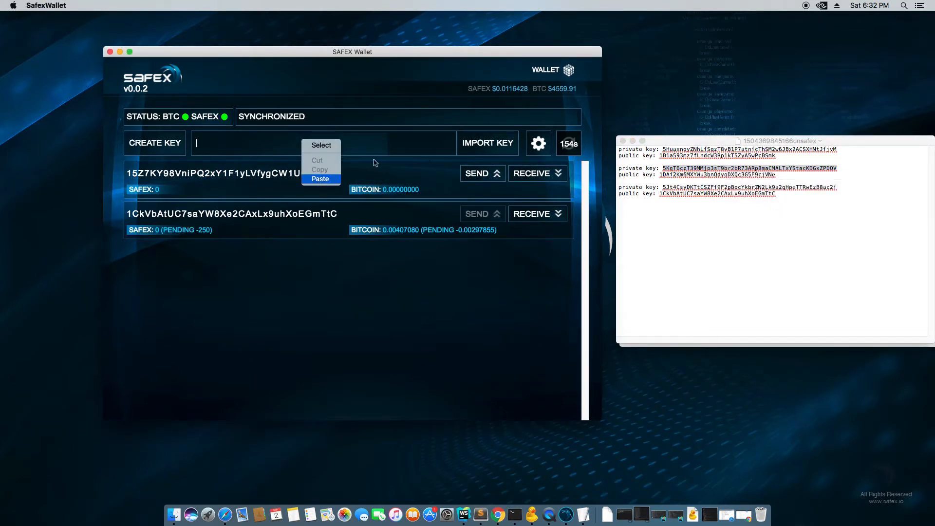
pyautogui.click(319, 184)
pyautogui.click(480, 149)
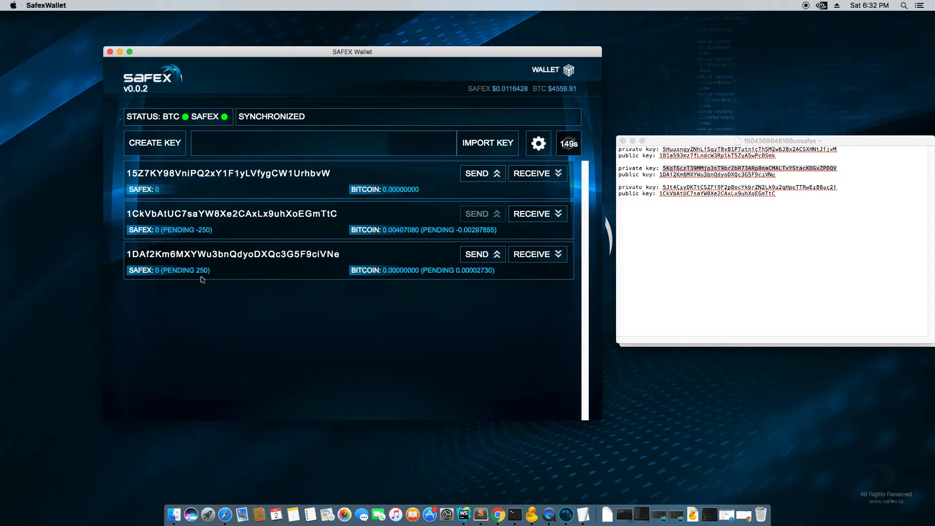
# - Log out of the new wallet from the settings menu
pyautogui.click(808, 251)
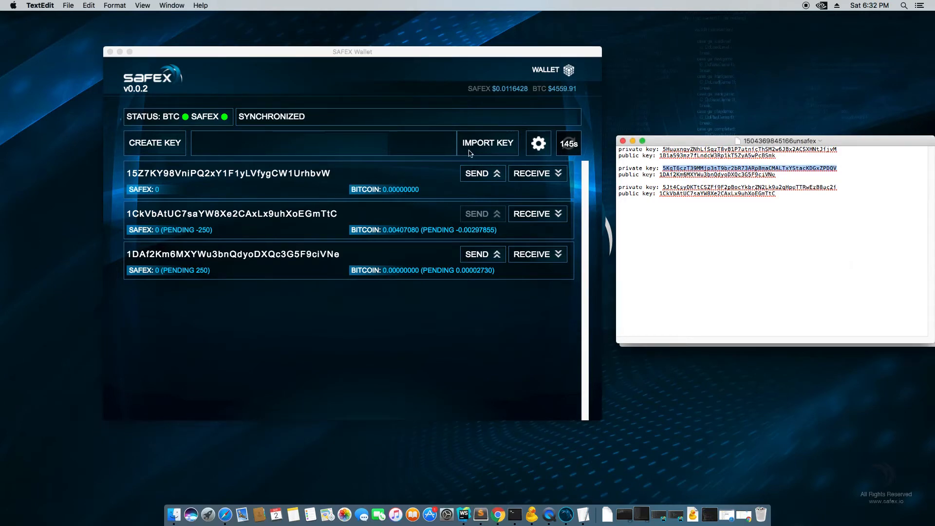
pyautogui.click(539, 146)
pyautogui.click(538, 146)
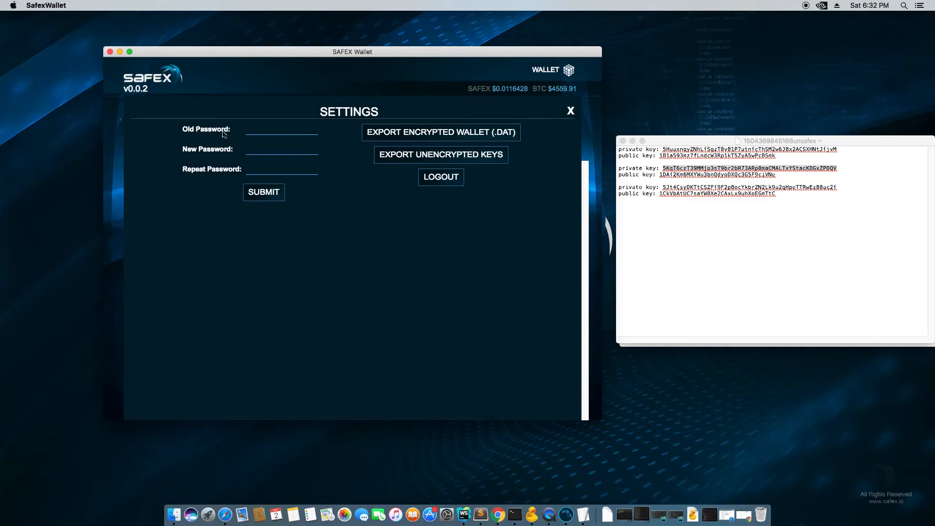
pyautogui.click(265, 131)
pyautogui.click(570, 111)
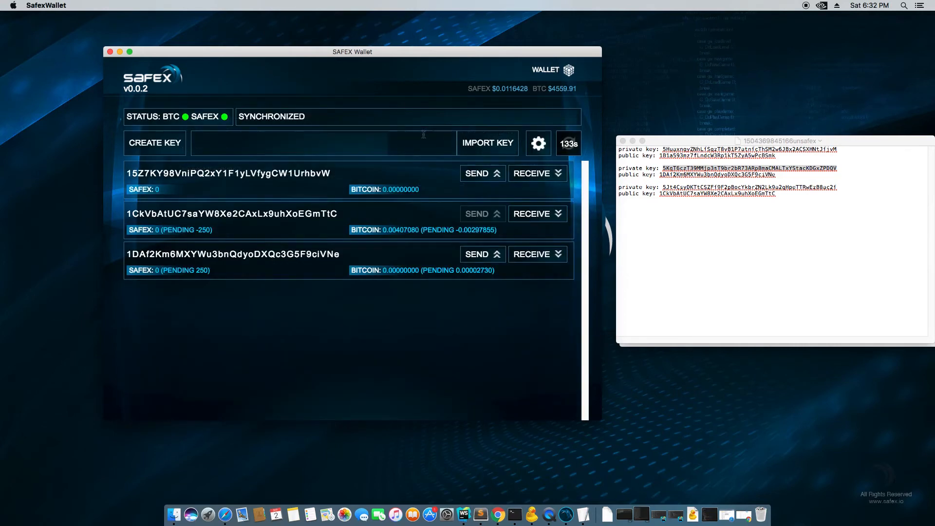
pyautogui.click(537, 144)
pyautogui.click(447, 183)
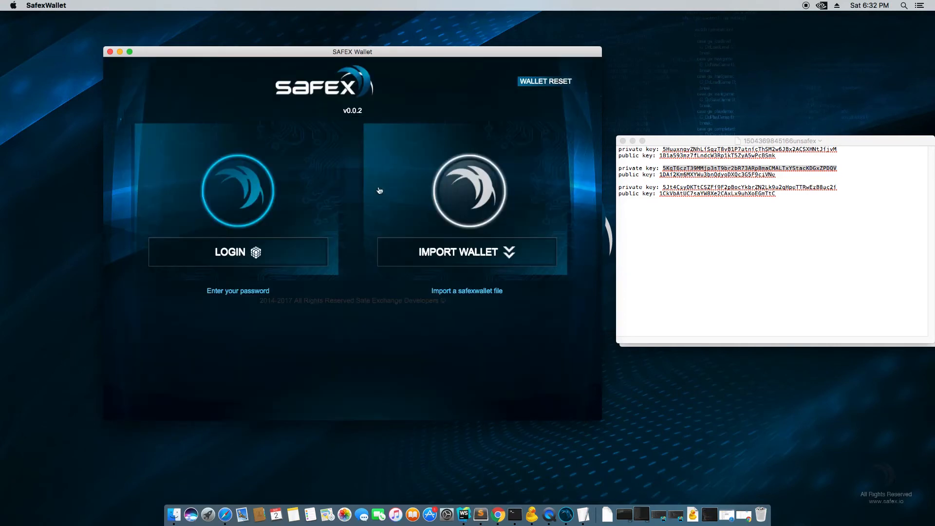